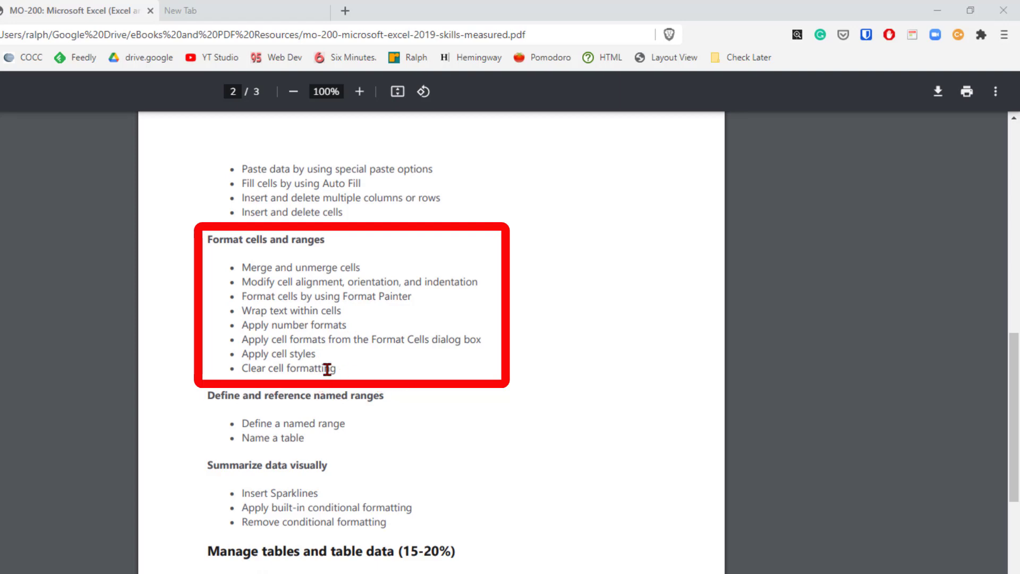
Step: Switch to the Book2 workbook in Excel and select the 2021 Gross values in C2:C11
key(alt+Tab)
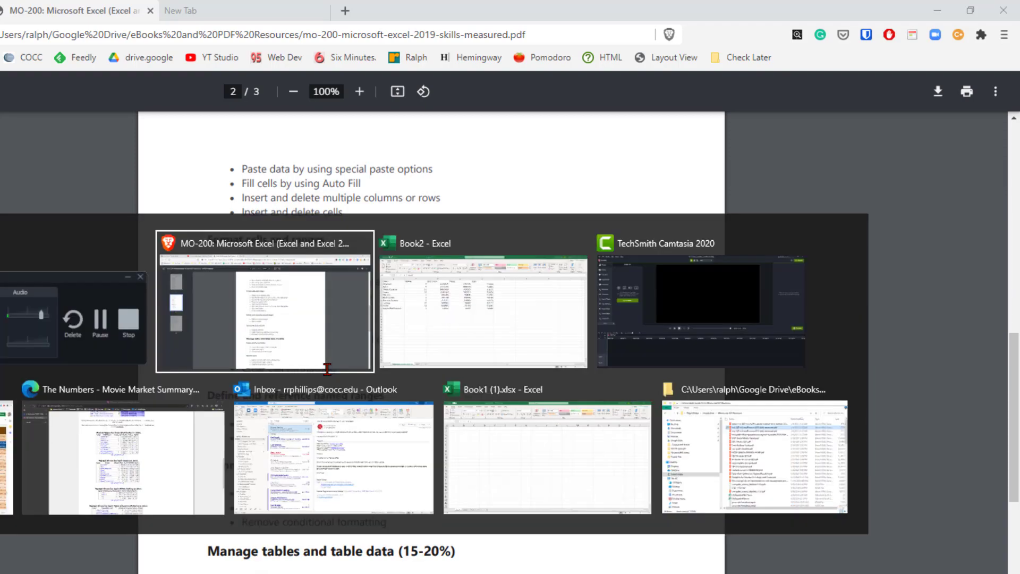
key(Tab)
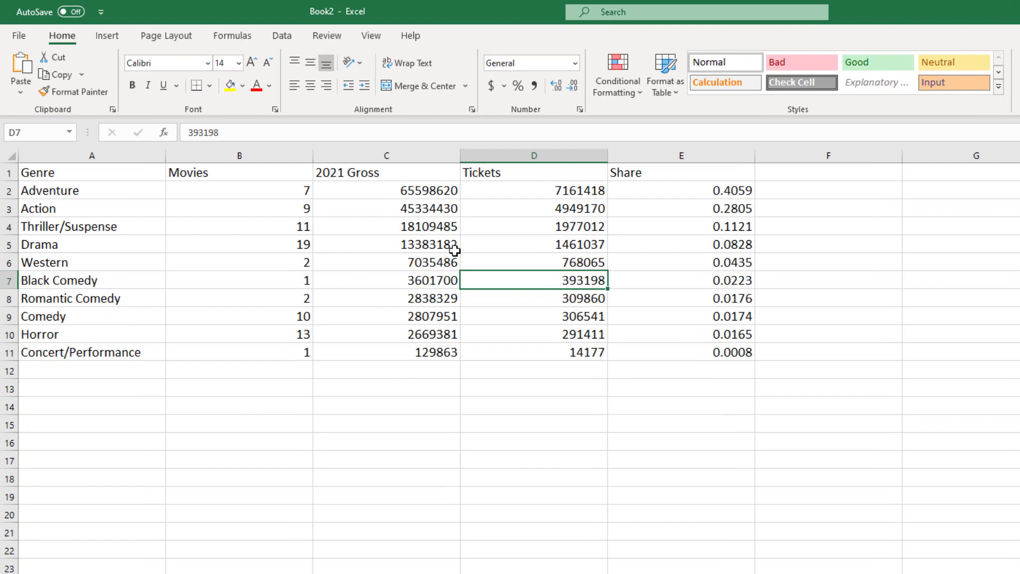
click(418, 190)
drag(419, 191, 424, 352)
drag(531, 295, 532, 280)
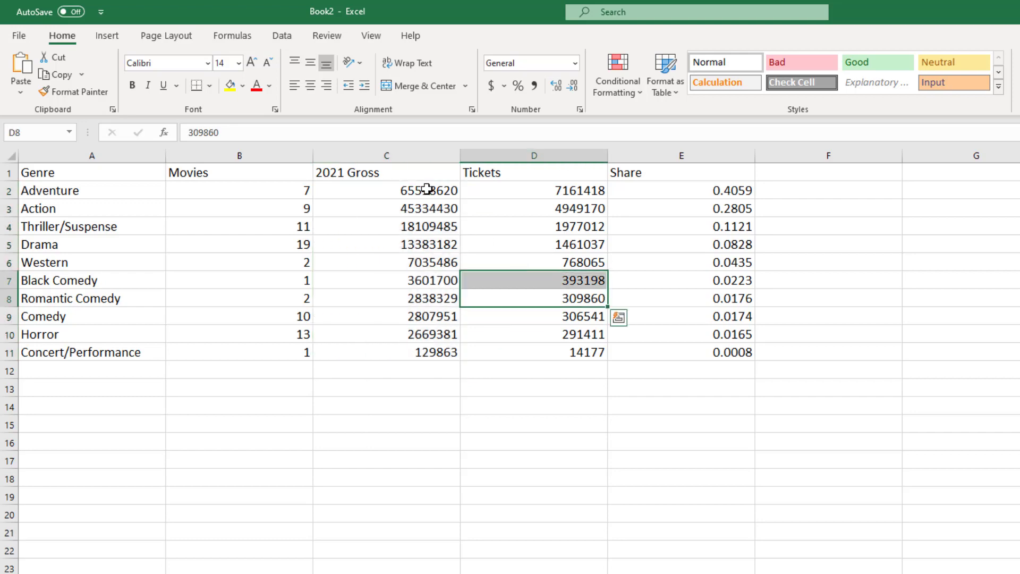
drag(425, 191, 422, 346)
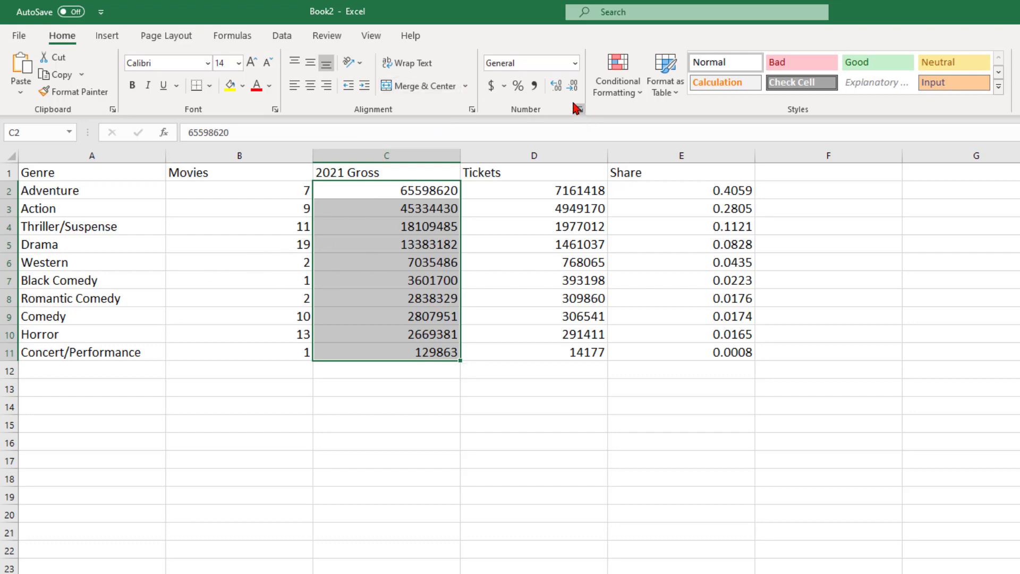
Step: Try the Number format and the Currency format on the 2021 Gross values in C2:C11
click(576, 64)
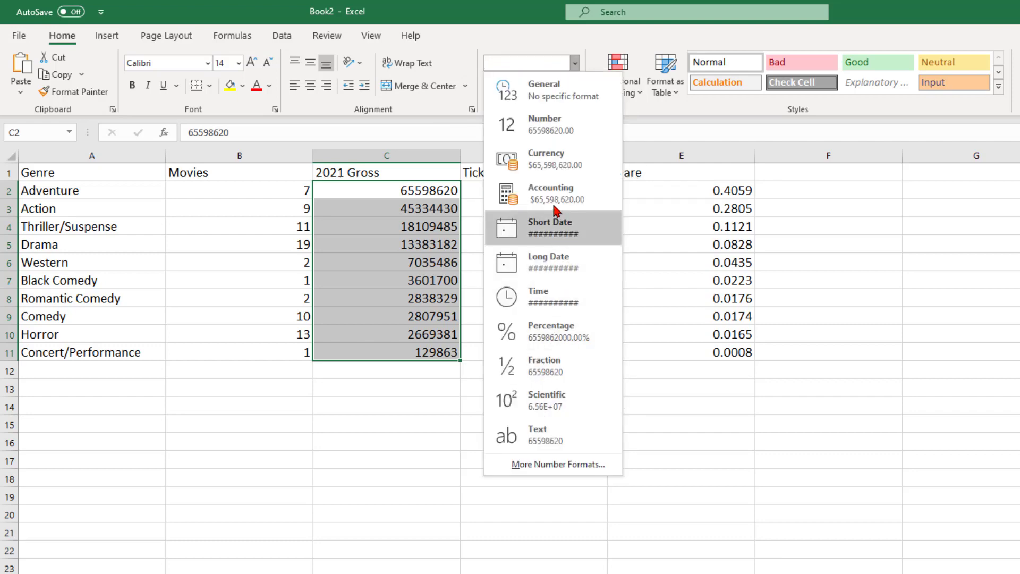
click(555, 132)
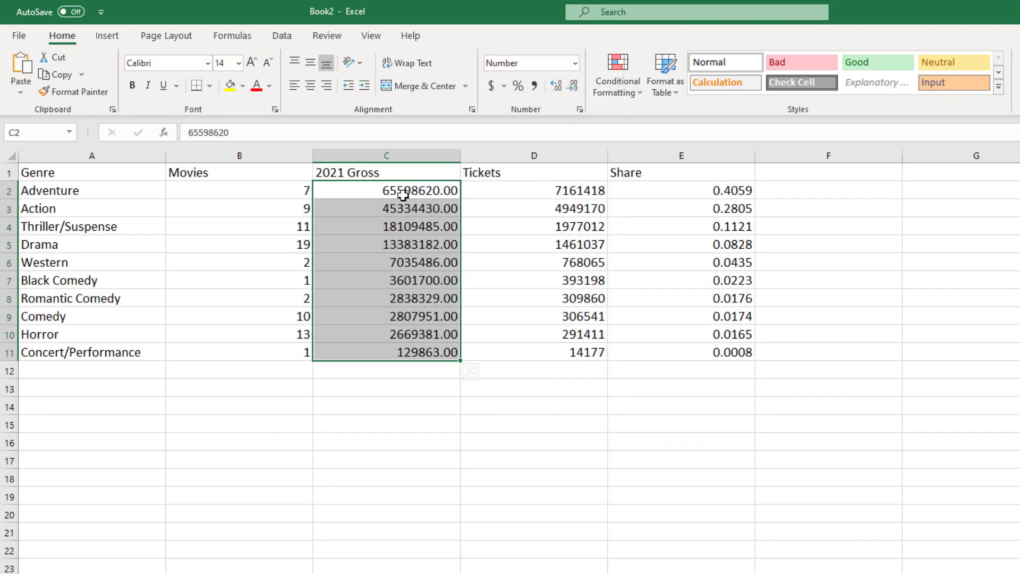
click(576, 64)
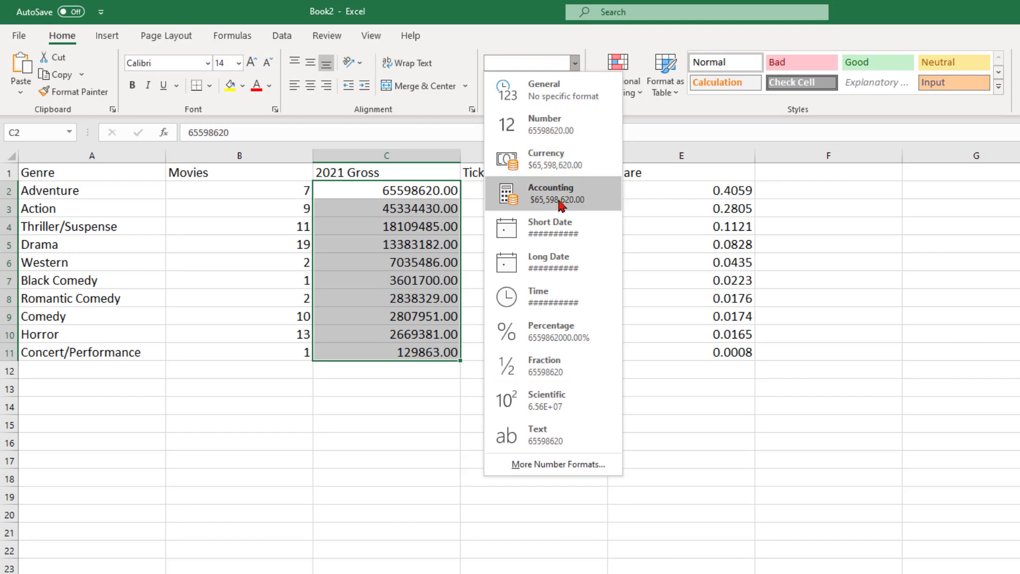
click(557, 158)
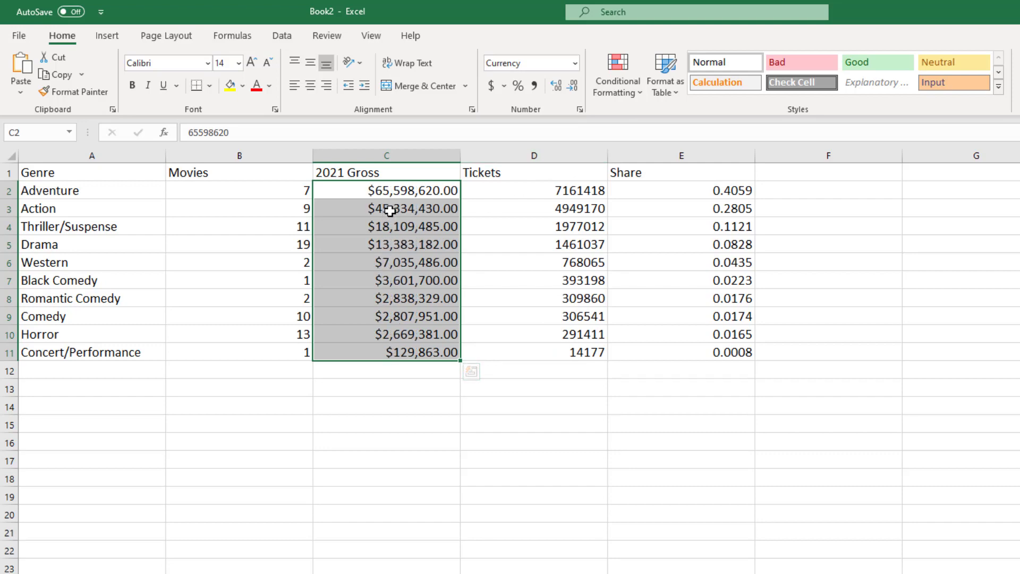
Step: Apply the Accounting format to the 2021 Gross values and reduce them to zero decimal places
click(575, 64)
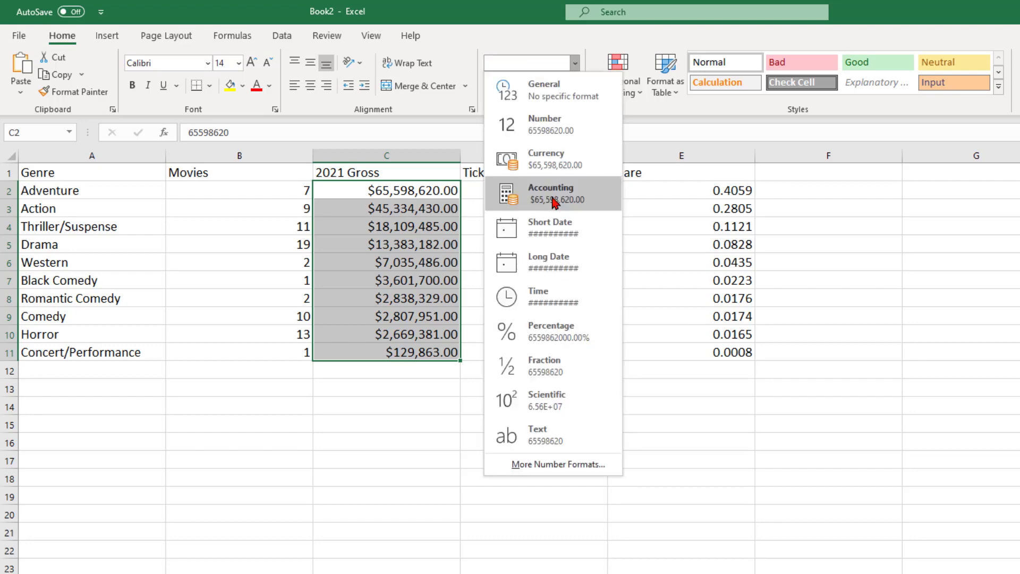
click(554, 202)
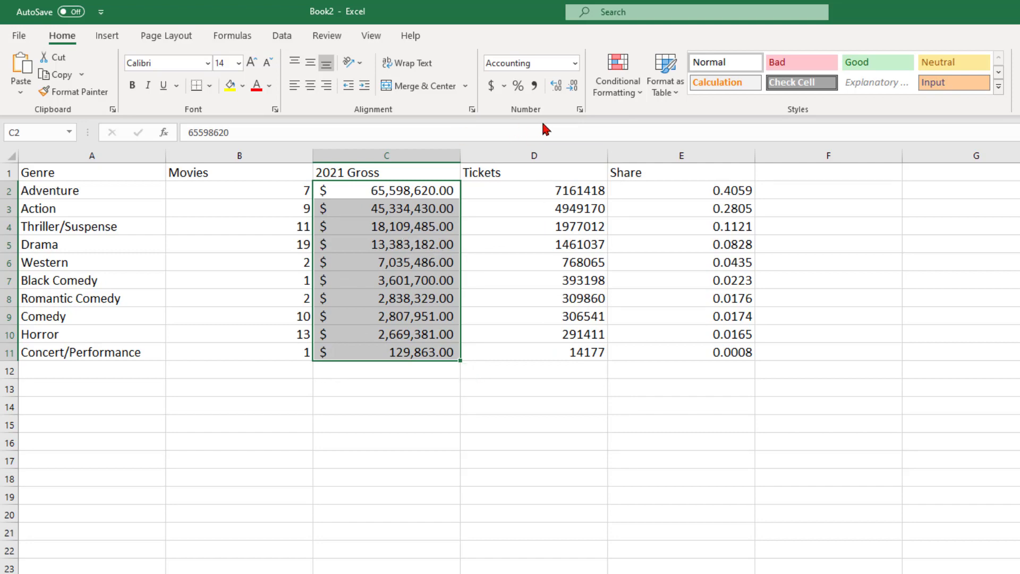
click(577, 92)
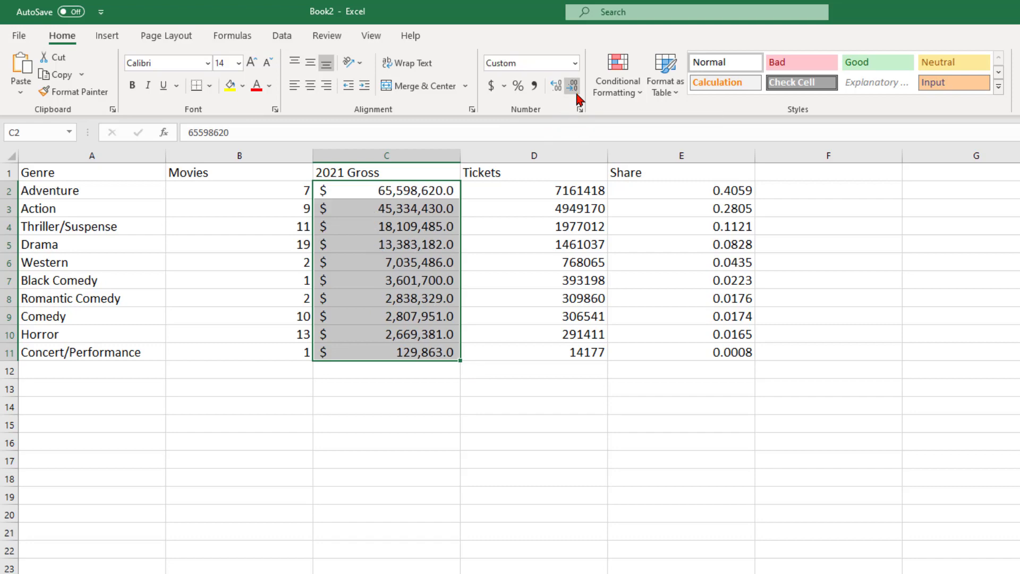
click(577, 92)
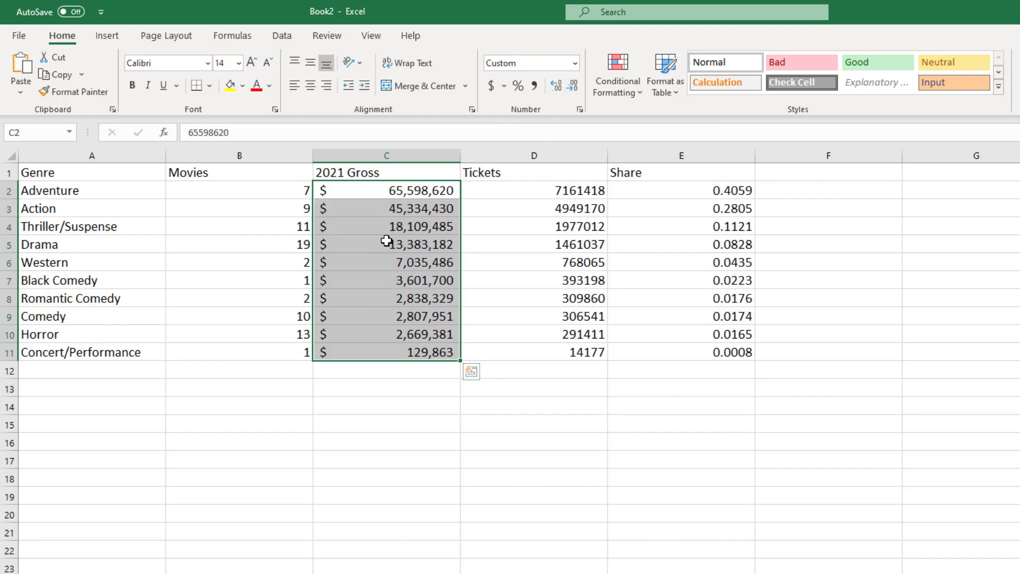
Step: Undo the decimal-place reductions and reset the 2021 Gross values to the General format
key(ctrl+z)
key(ctrl+z)
key(ctrl+y)
key(ctrl+y)
key(ctrl+z)
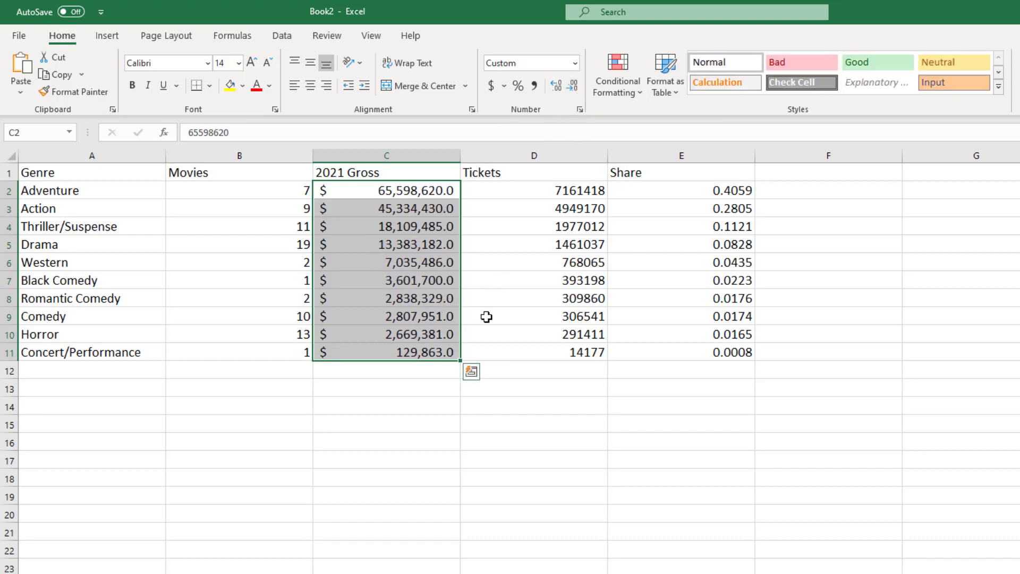
key(ctrl+z)
key(ctrl+shift+4)
key(ctrl+shift+grave)
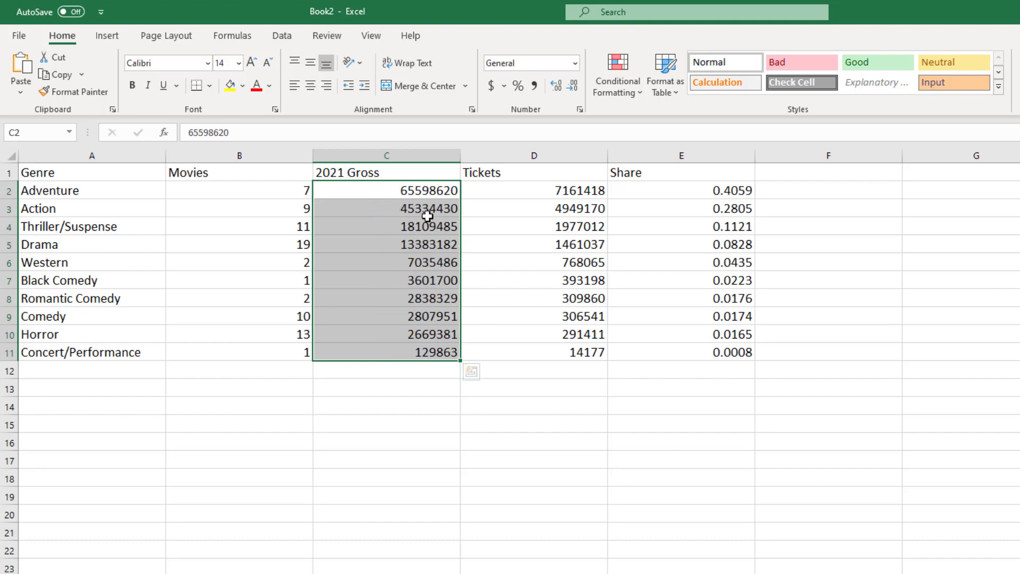
Step: Format the 2021 Gross values in C2:C11 as Accounting with the Euro (€ 123) symbol
drag(423, 191, 429, 353)
click(492, 87)
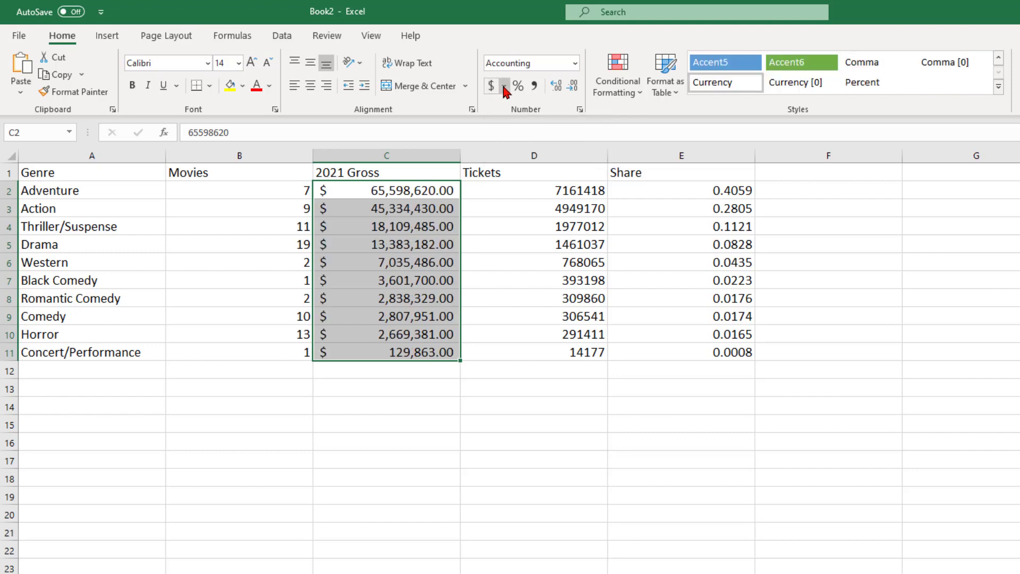
click(503, 85)
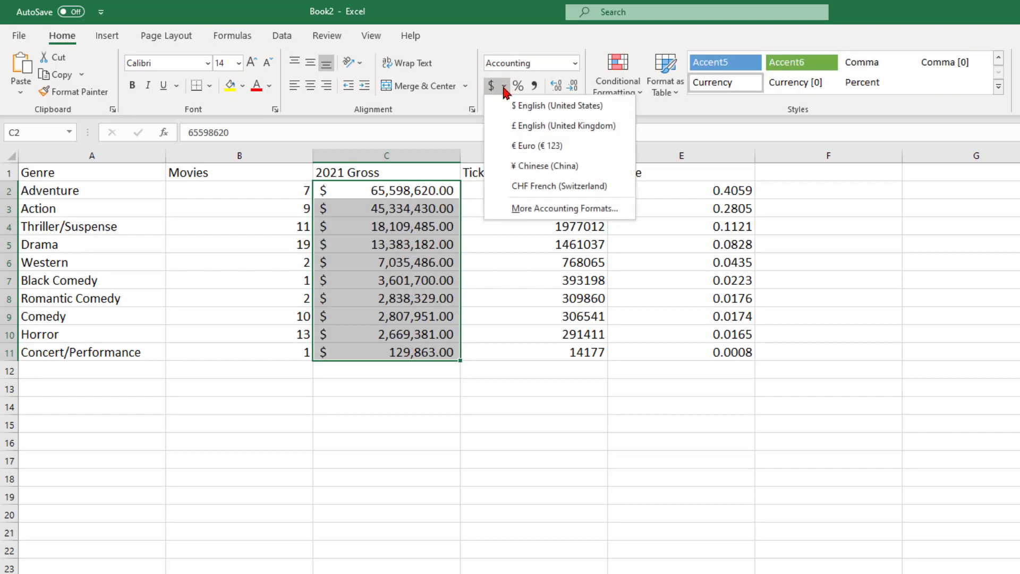
click(523, 149)
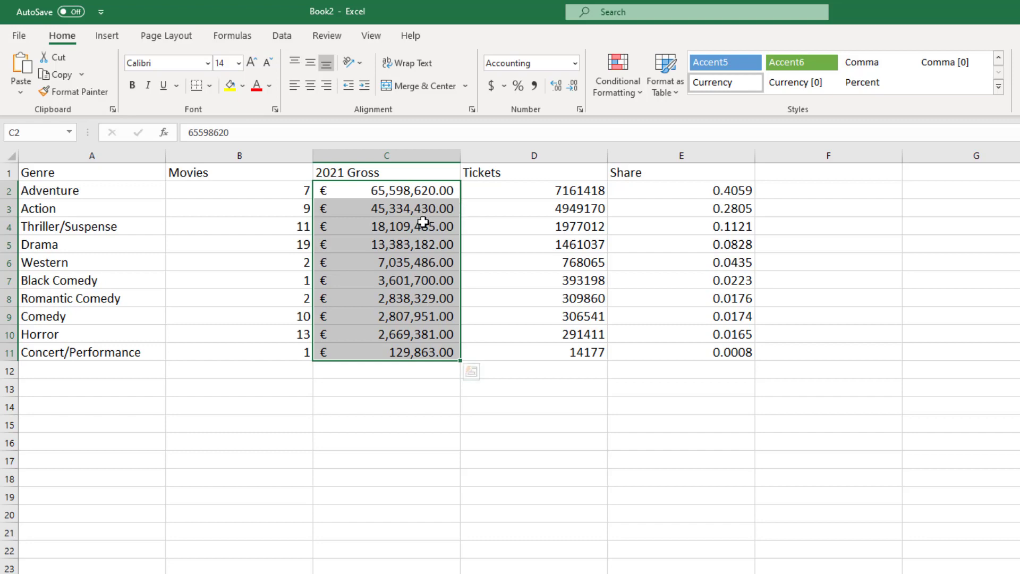
Step: Set the accounting format of the 2021 Gross values to $ English (United States) and deselect the range
click(504, 86)
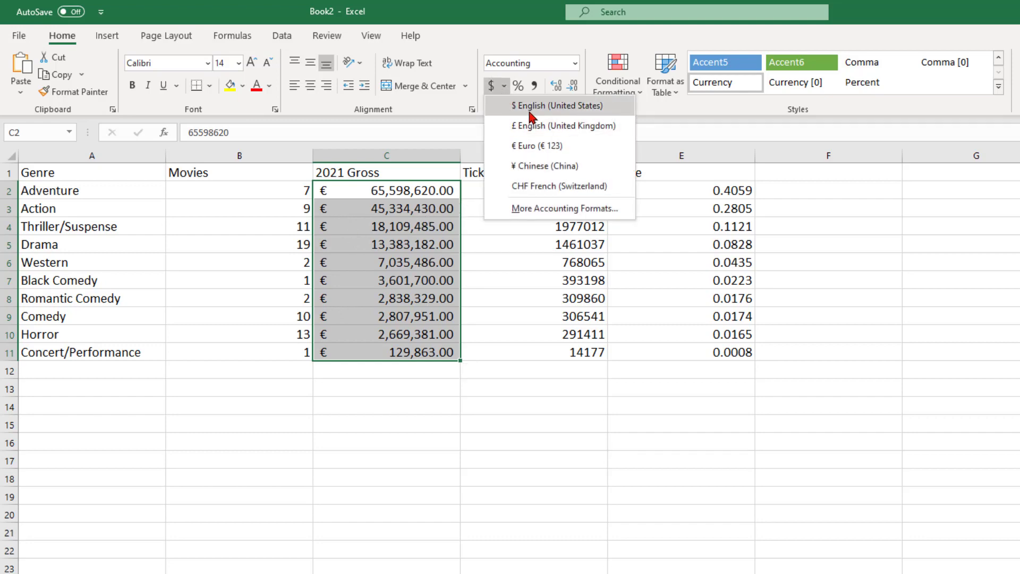
click(528, 105)
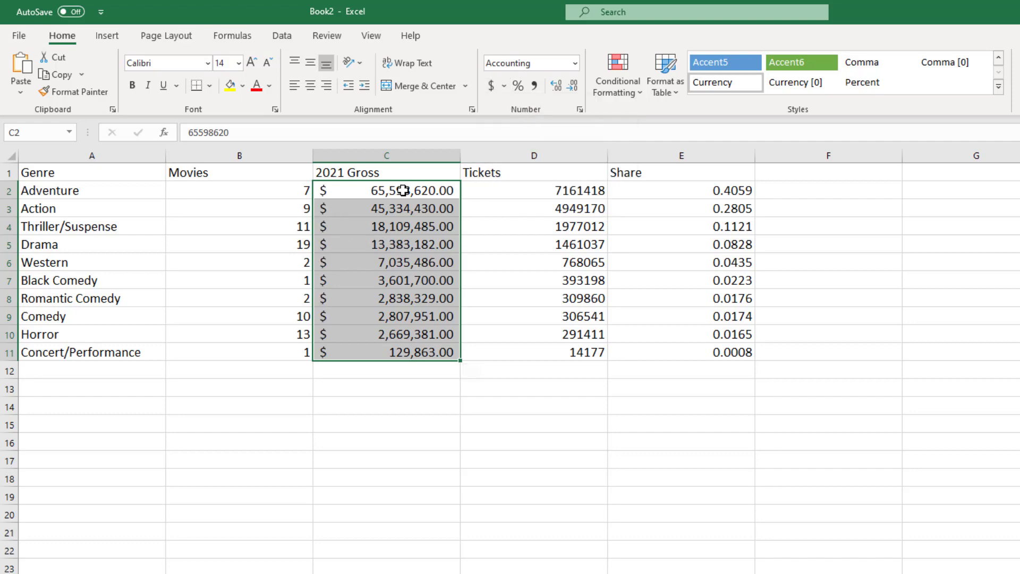
drag(414, 388, 390, 364)
click(383, 305)
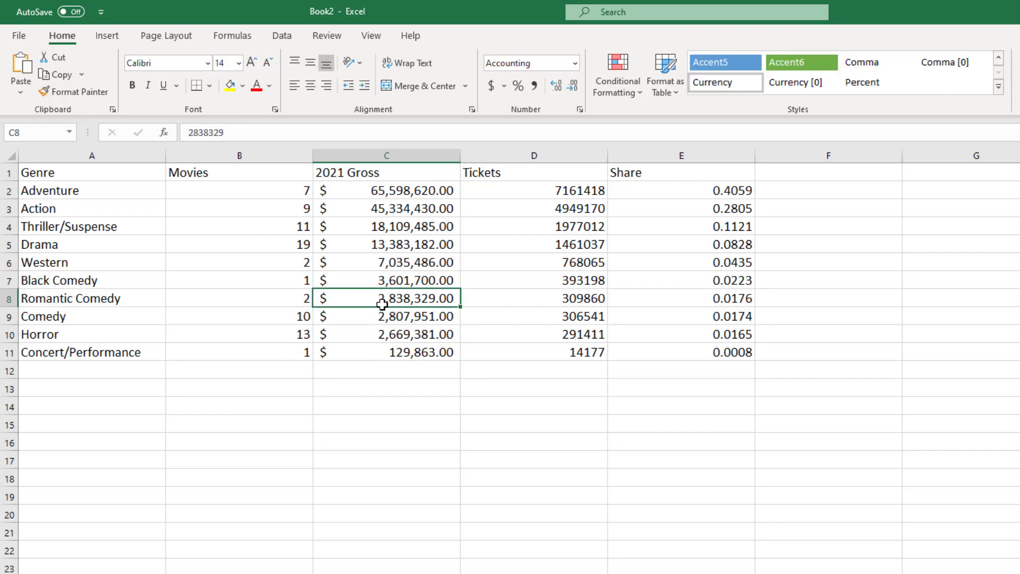
Step: For the Tickets values in D2:D11, choose the Number category in Format Cells with 0 decimal places and the 1000 separator
drag(519, 190, 537, 357)
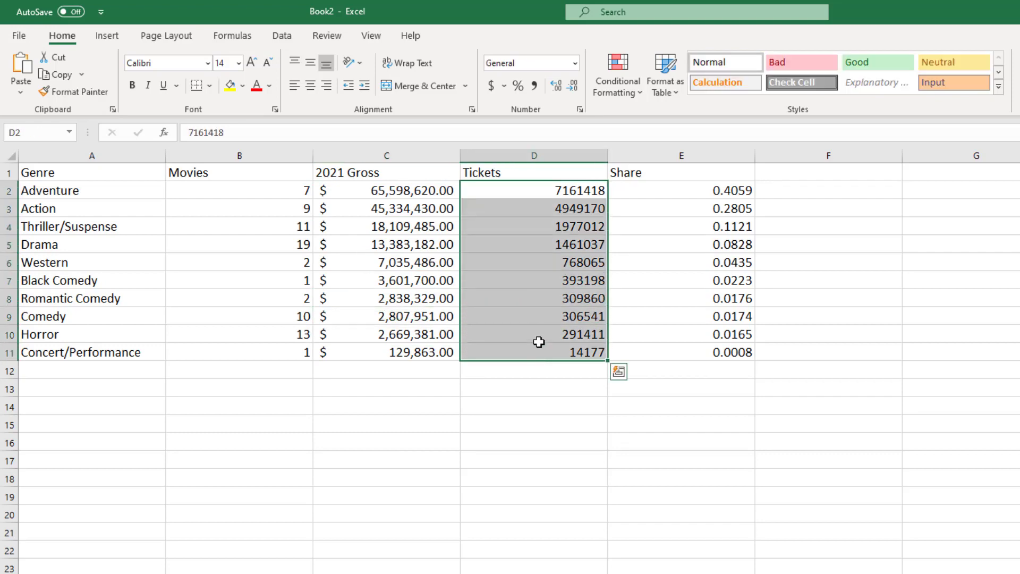
drag(693, 197, 682, 355)
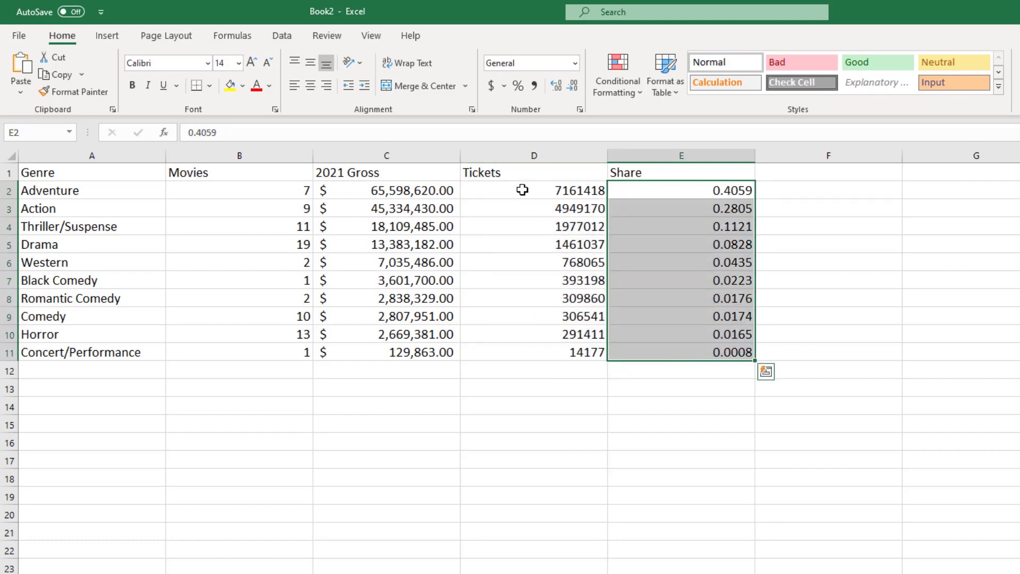
drag(522, 190, 524, 356)
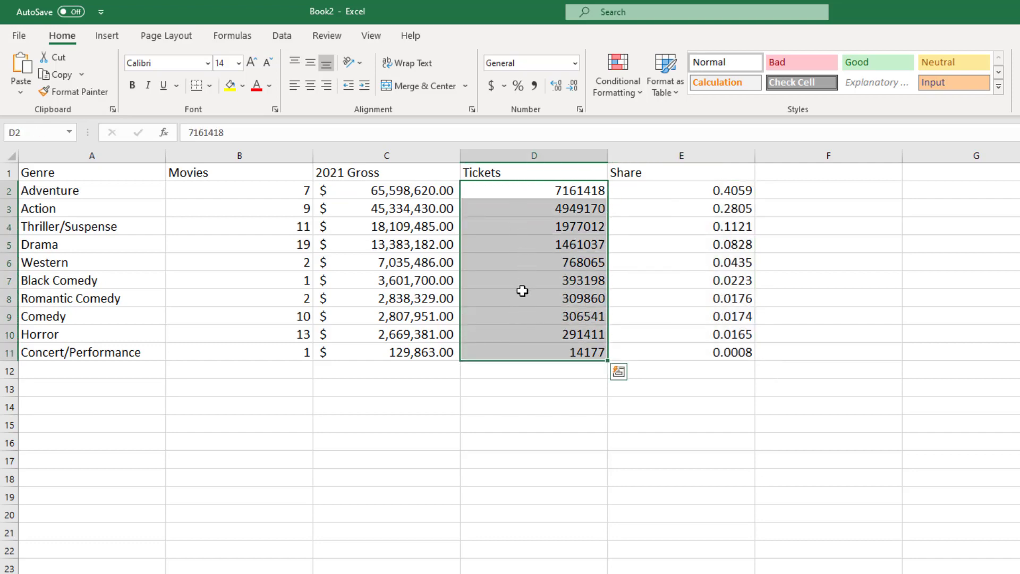
click(276, 111)
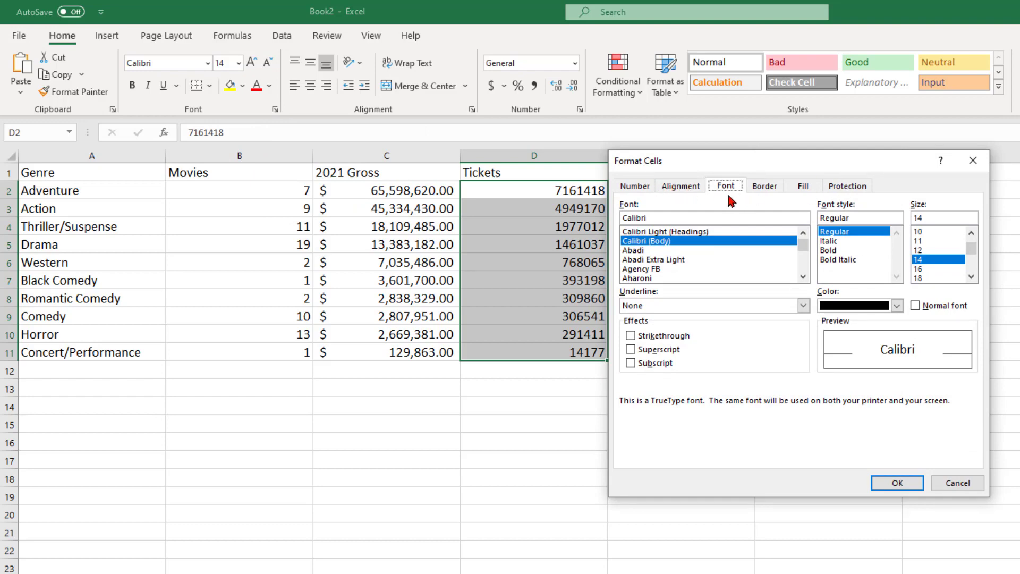
click(643, 191)
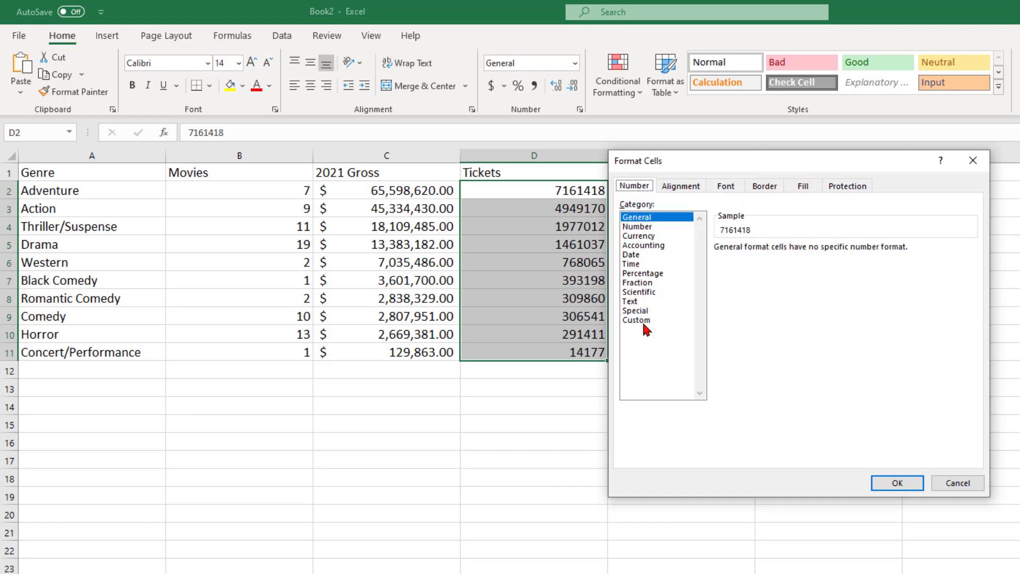
click(640, 227)
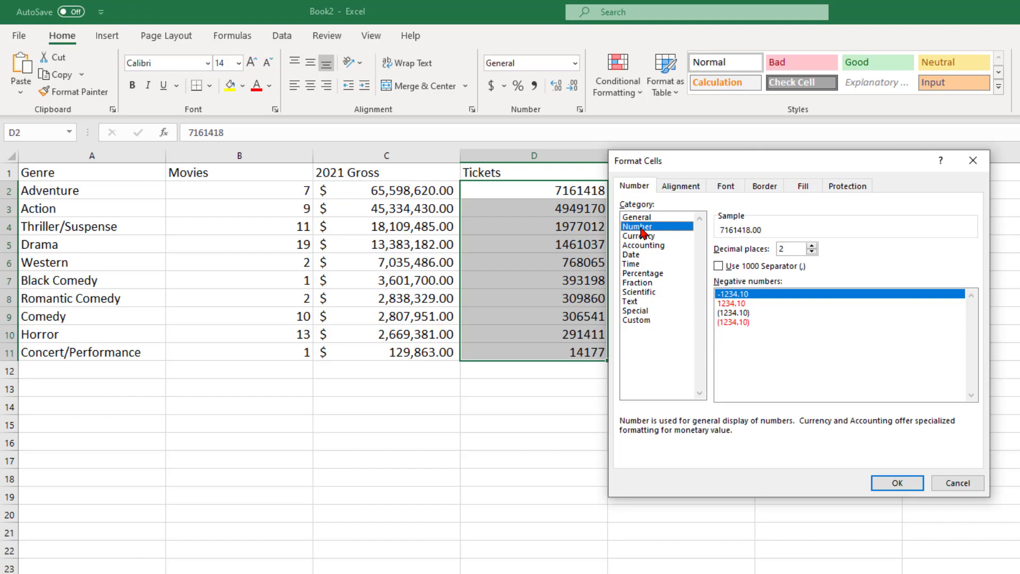
click(812, 253)
click(813, 252)
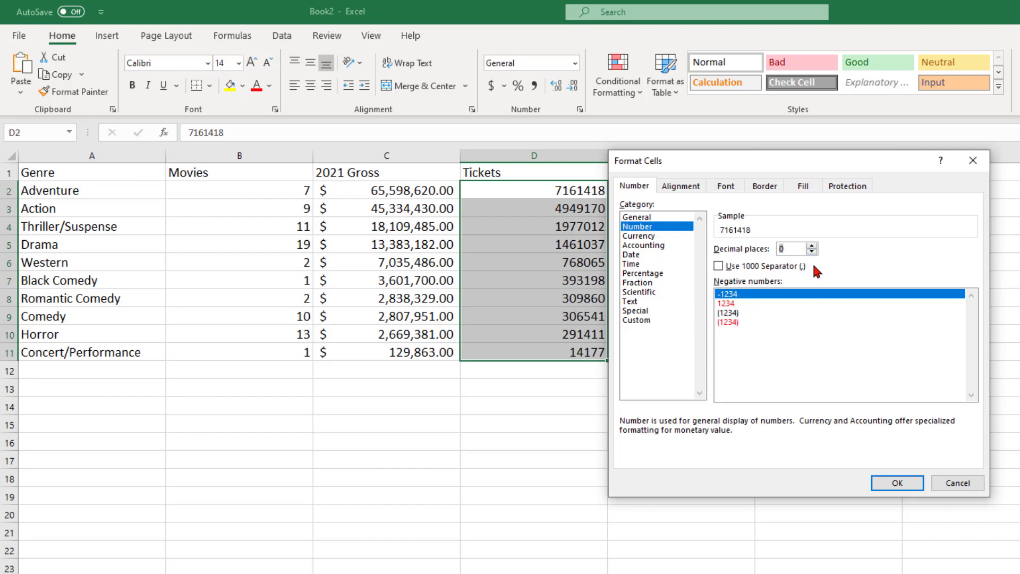
click(719, 267)
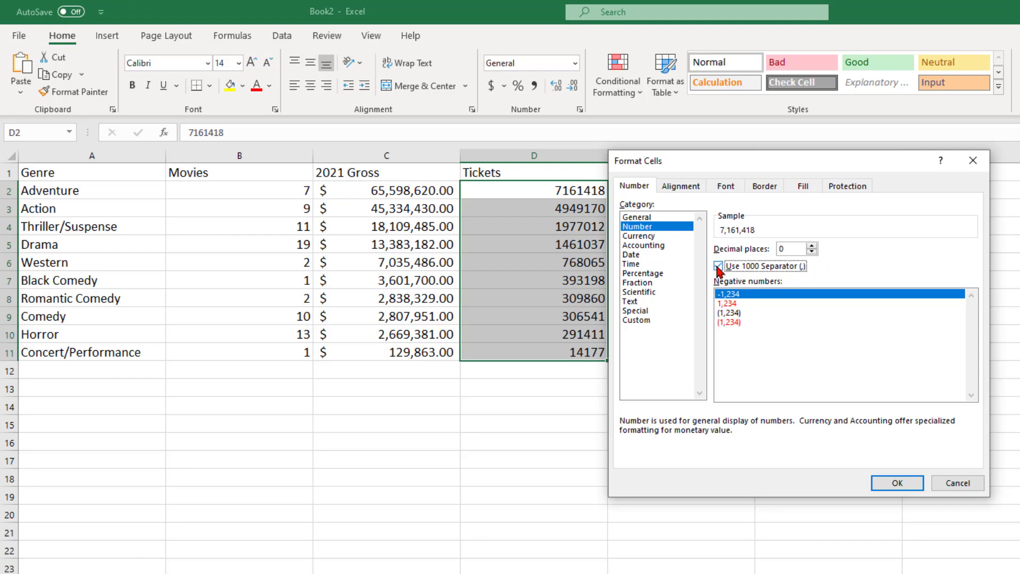
Step: Review the Alignment, Font, Border, Fill and Protection settings in Format Cells, and return to the Number settings
click(682, 187)
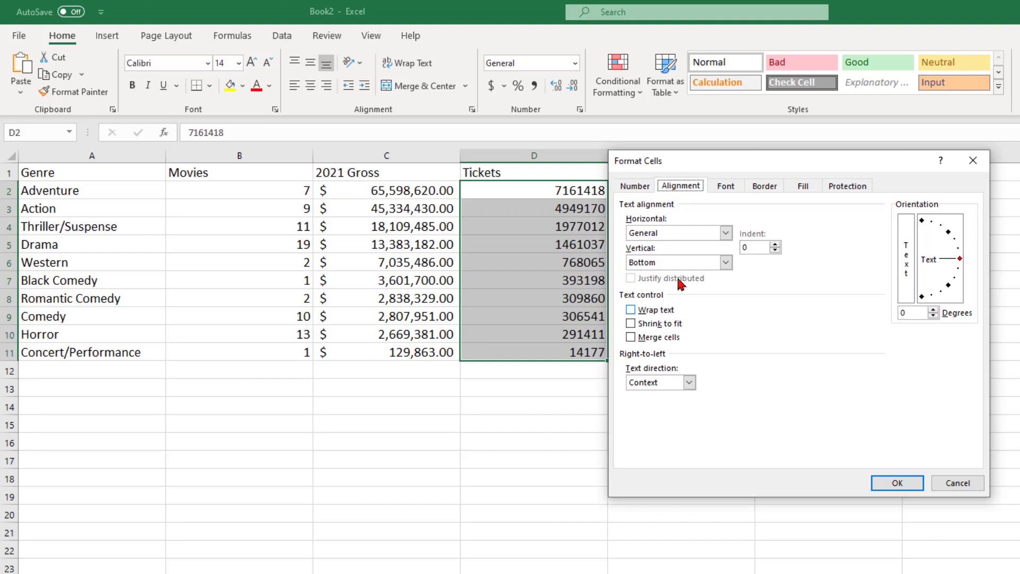
click(727, 188)
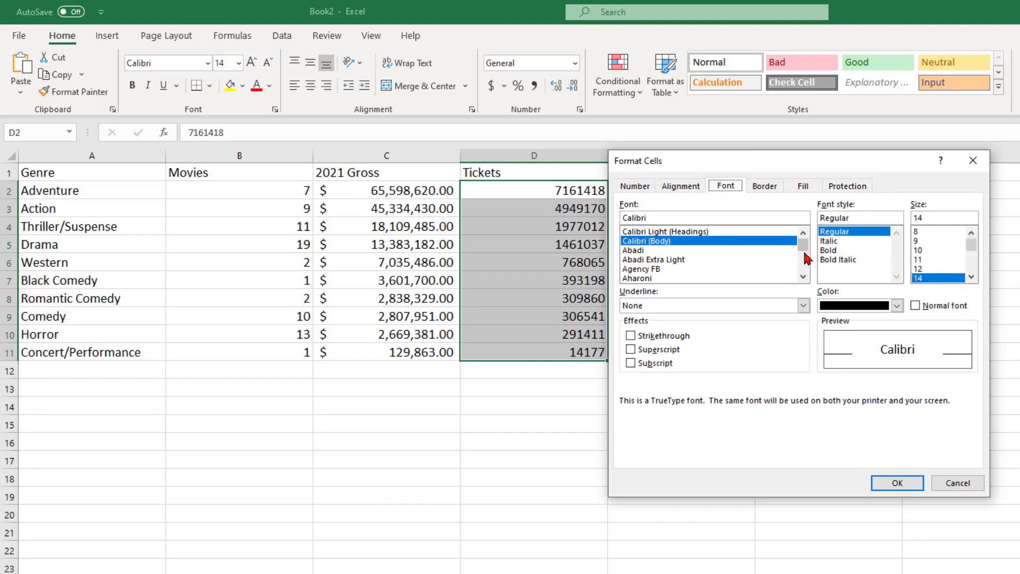
click(767, 189)
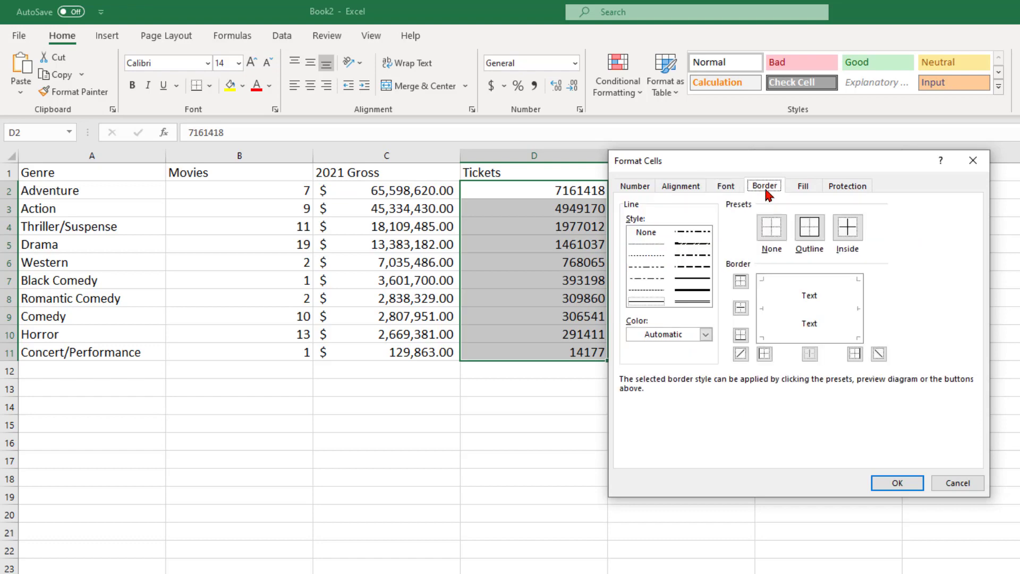
click(809, 187)
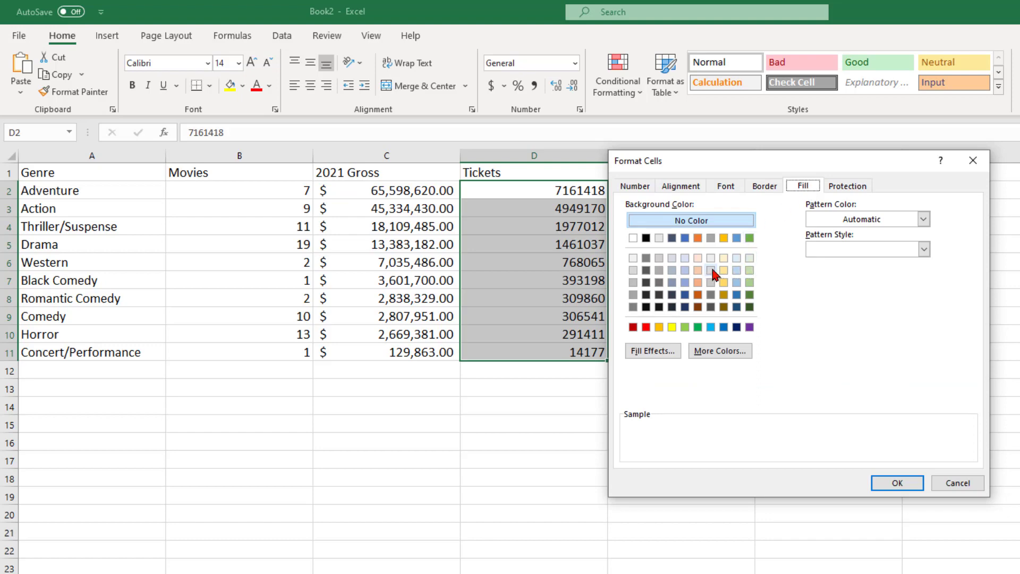
click(844, 187)
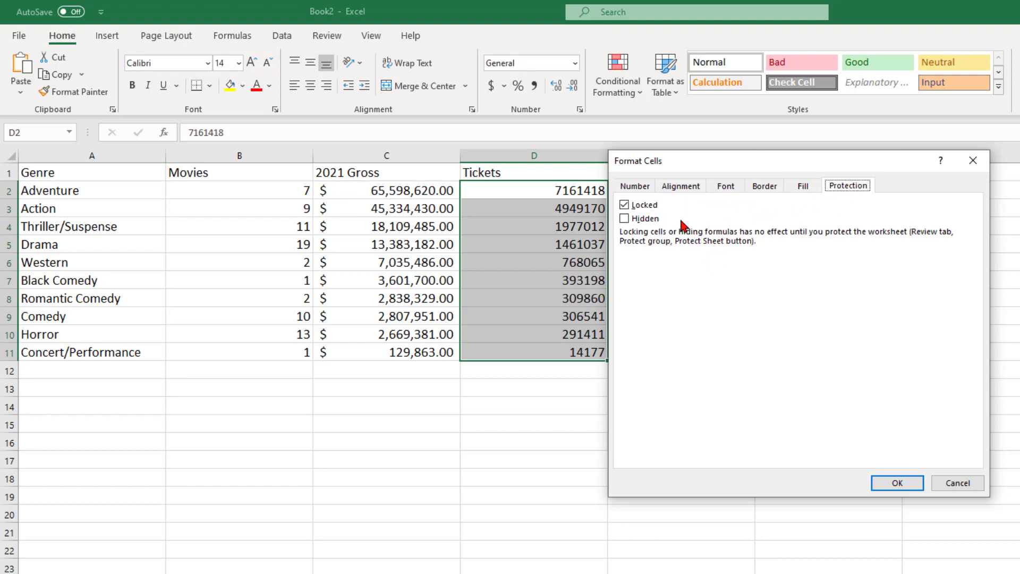
click(668, 190)
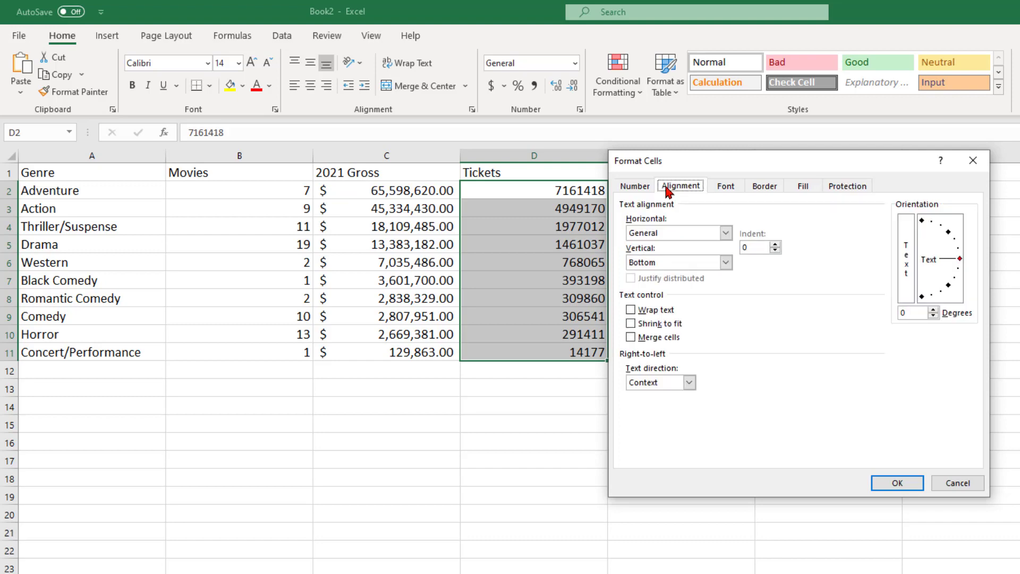
click(639, 192)
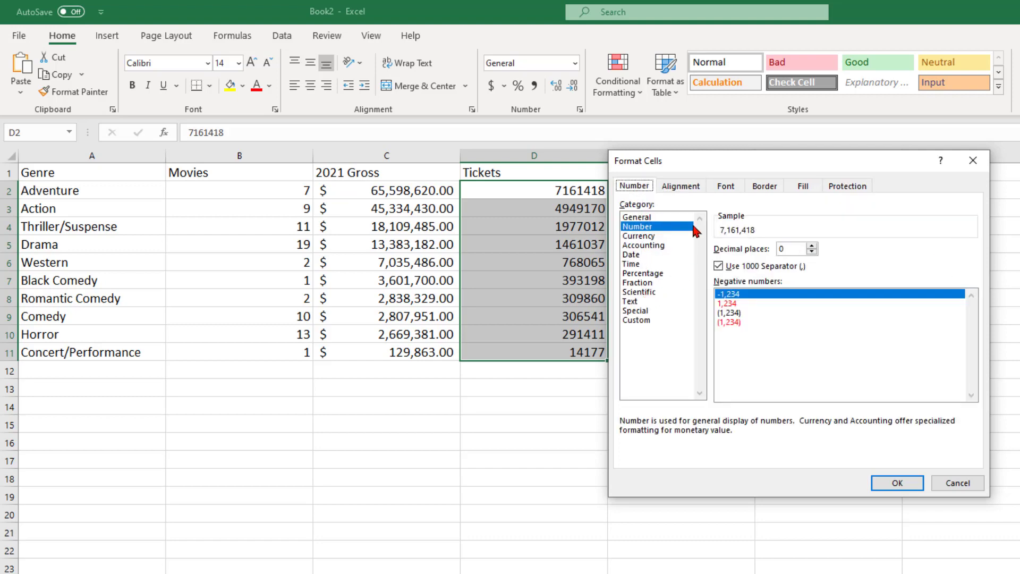
Step: Apply the chosen number format to the Tickets values and format the Share values in E2:E11 as percentages with one decimal place
click(892, 482)
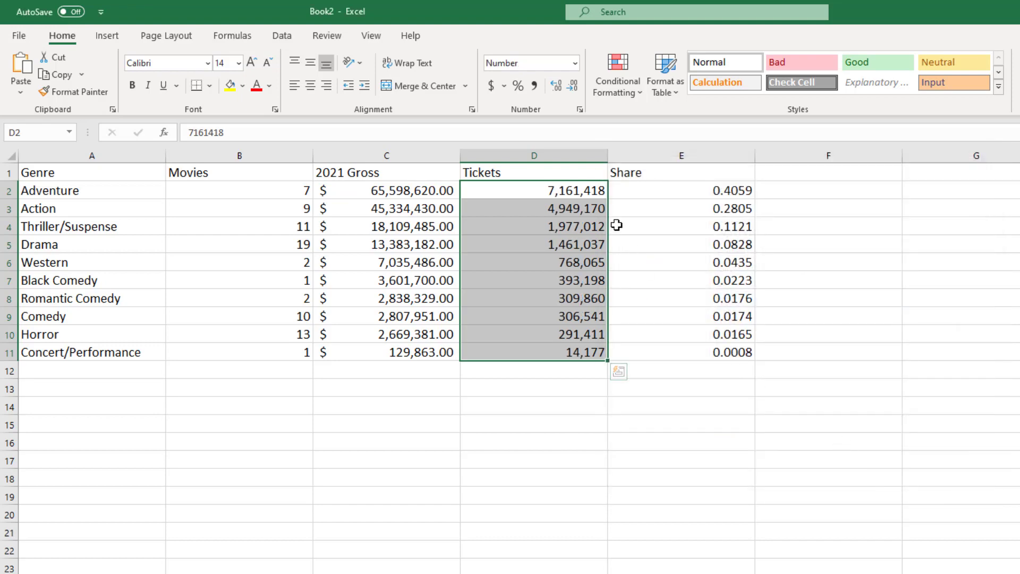
drag(630, 187, 645, 352)
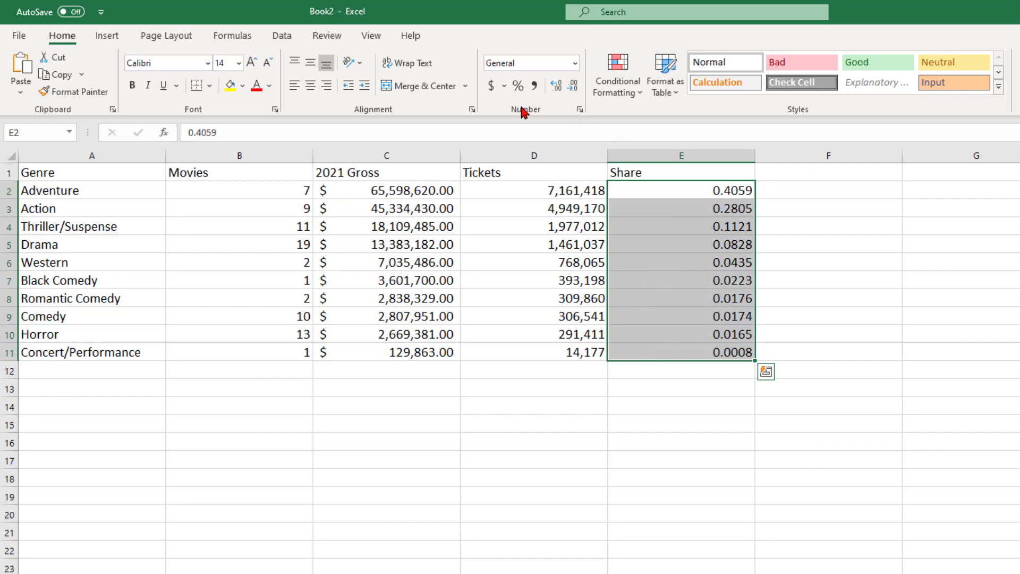
click(518, 86)
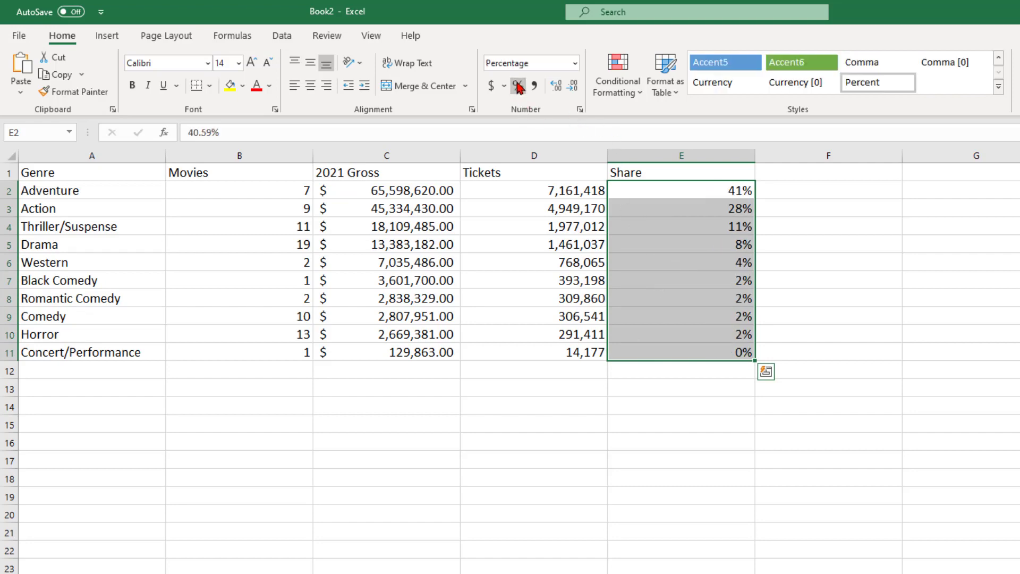
click(557, 84)
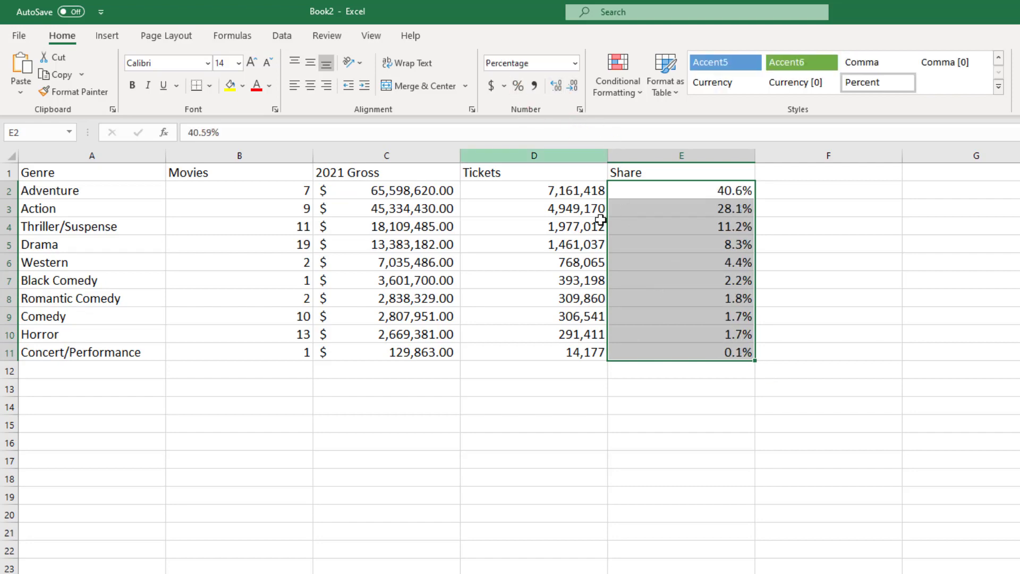
Step: Total the Share values in cell E12 with the AutoSum formula =SUM(E2:E11)
click(720, 365)
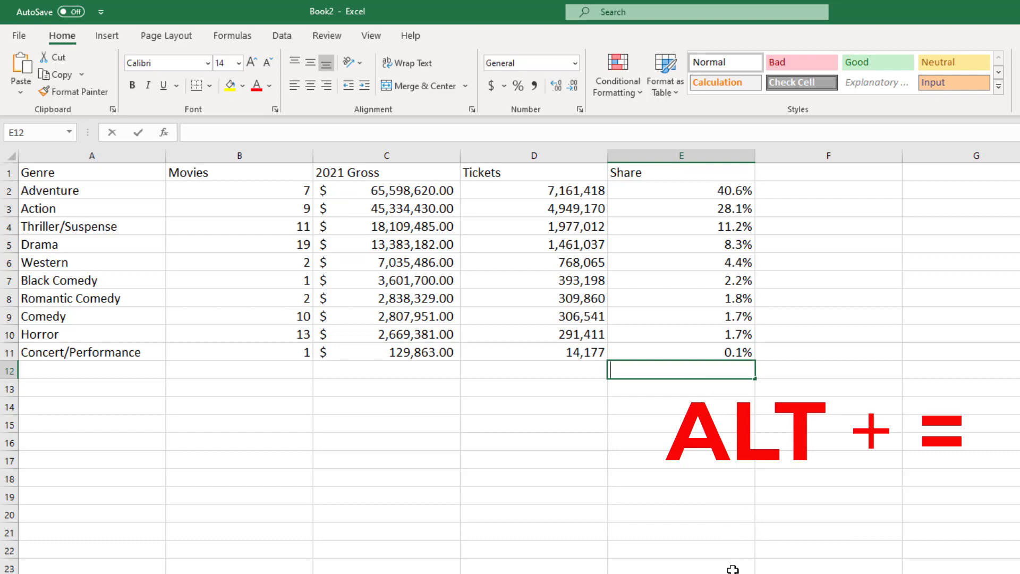
key(alt+equal)
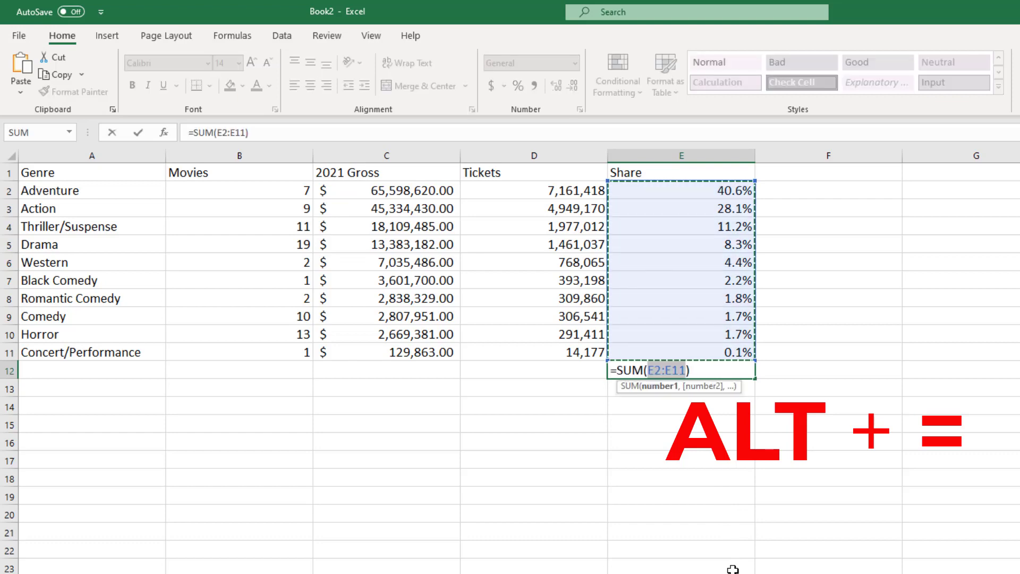
key(Return)
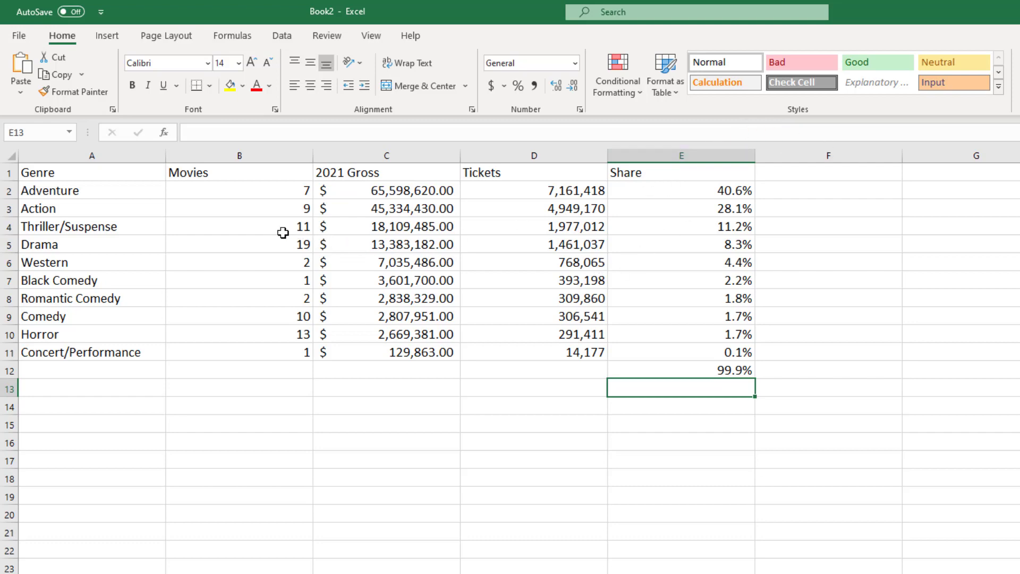
Step: Apply the Heading 1 cell style to the header row A1:E1 and deselect it
drag(107, 173, 651, 171)
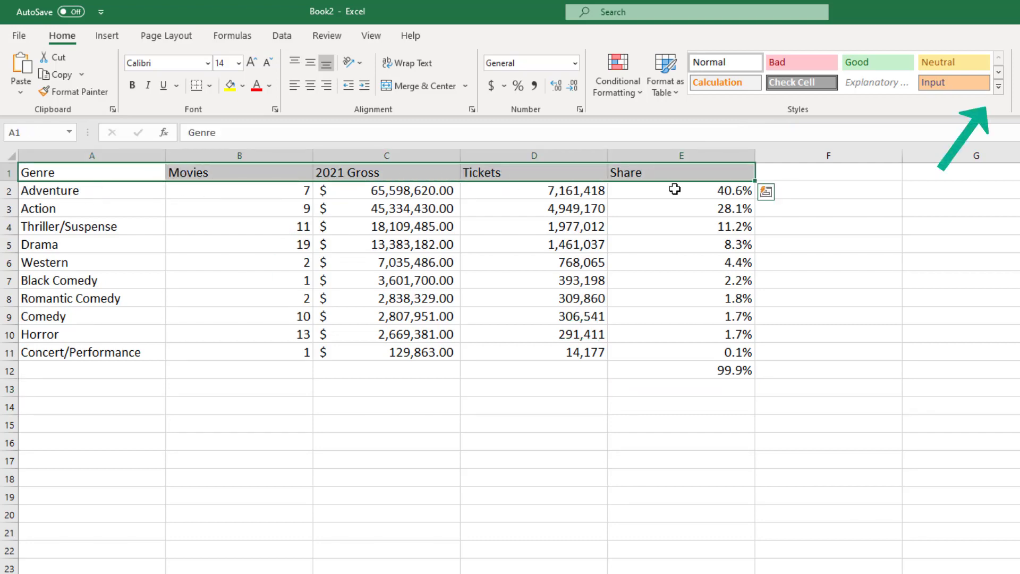
click(999, 87)
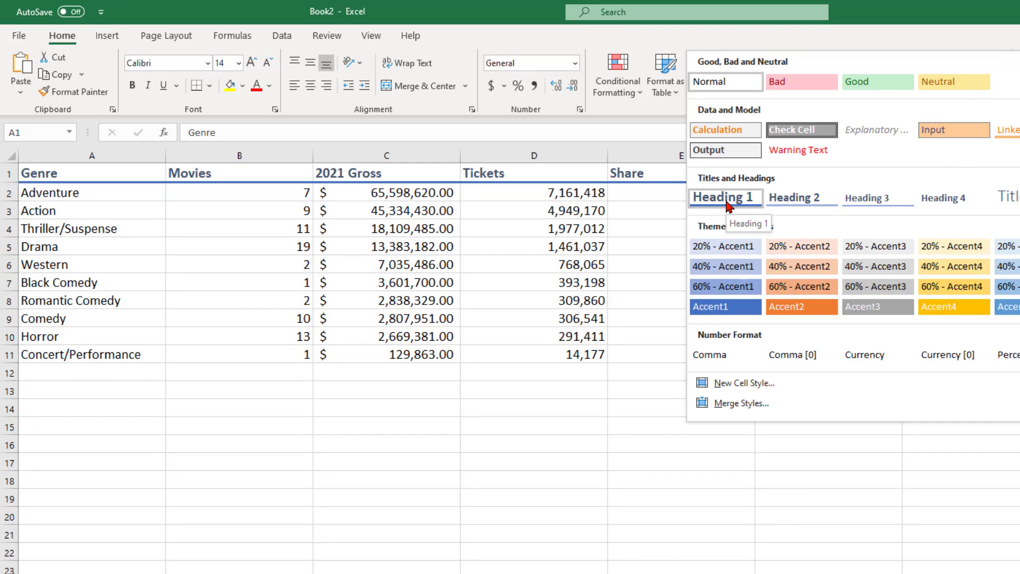
click(727, 205)
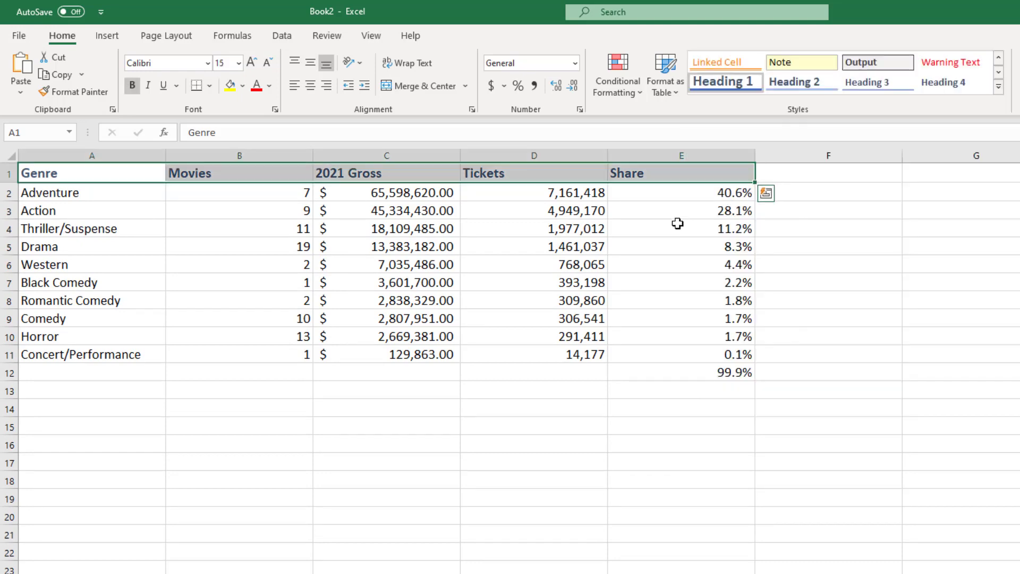
click(228, 205)
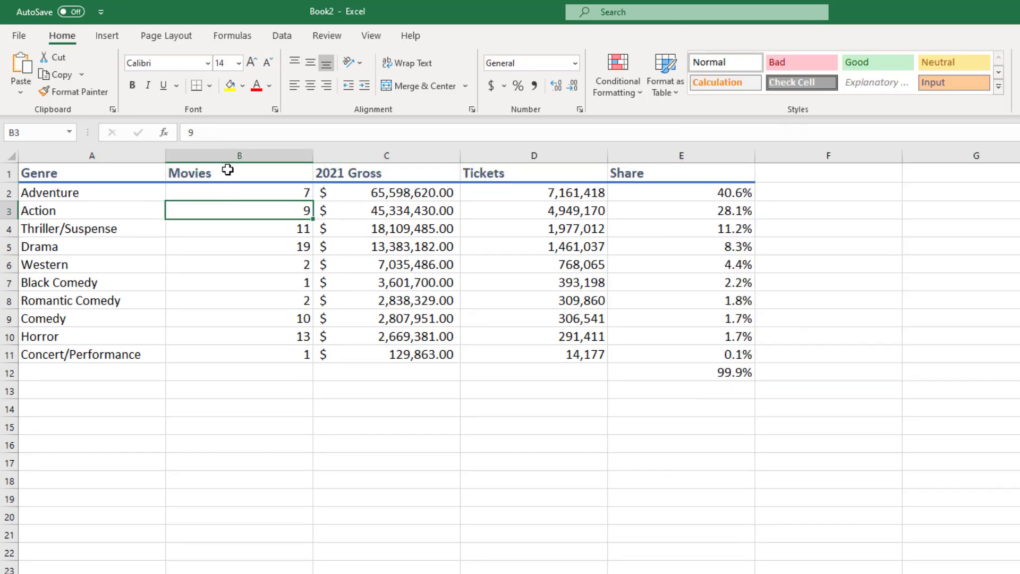
Step: Right-align the Movies, 2021 Gross, Tickets and Share headers in B1:E1
click(228, 169)
key(ctrl+shift+Right)
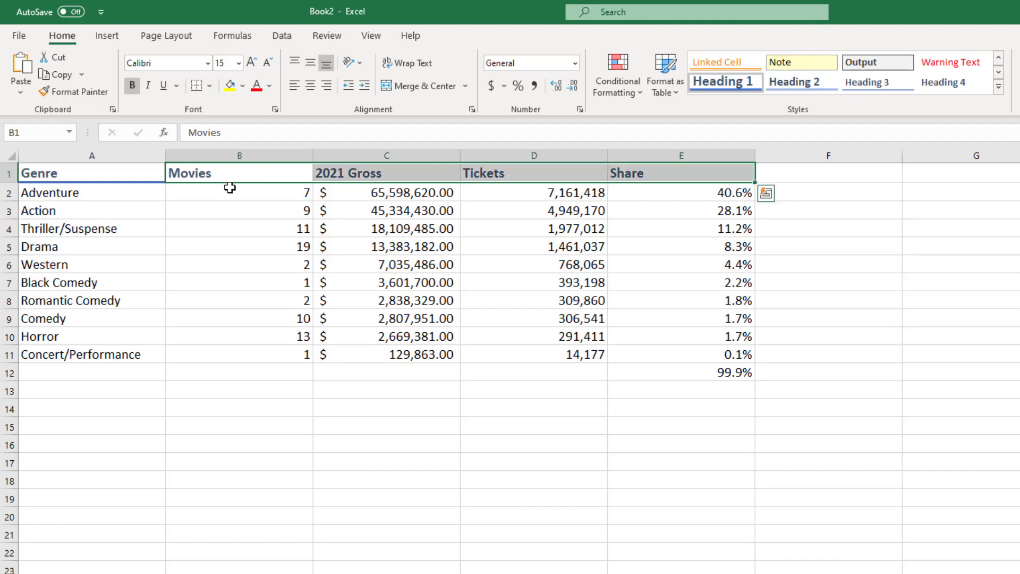
click(327, 86)
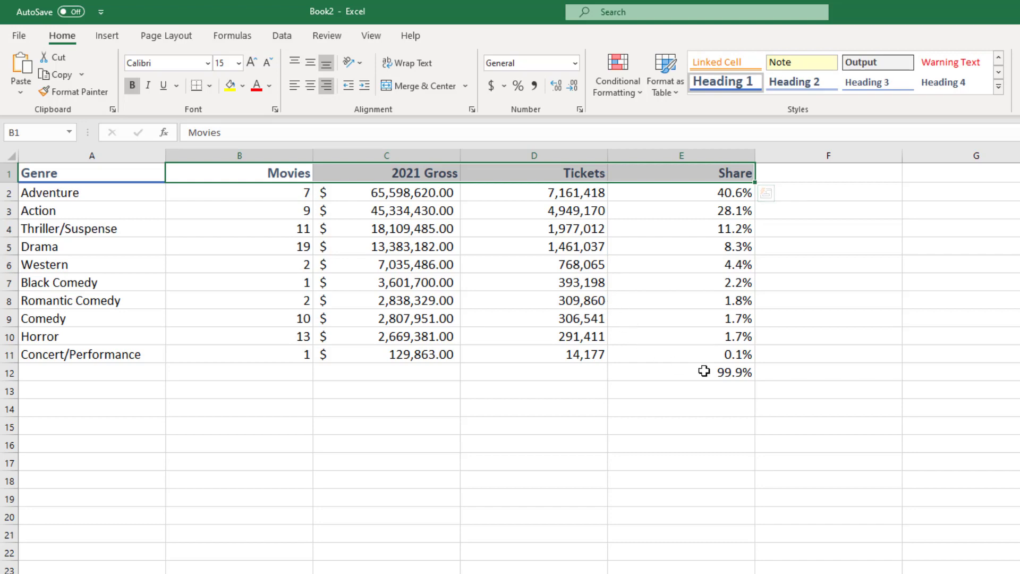
Step: Apply the Total cell style to the Share sum in E12 and deselect the cell
click(730, 373)
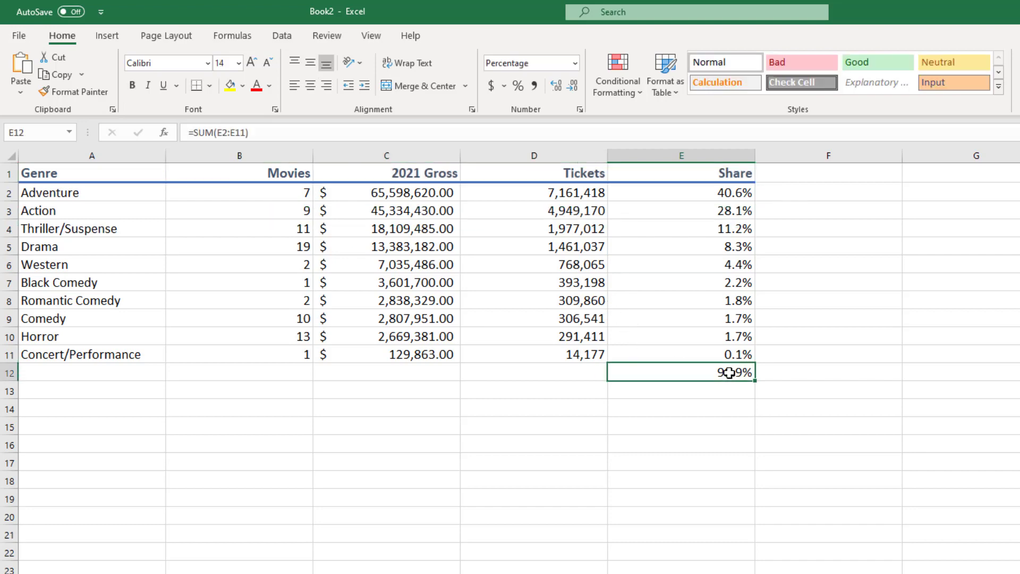
click(999, 86)
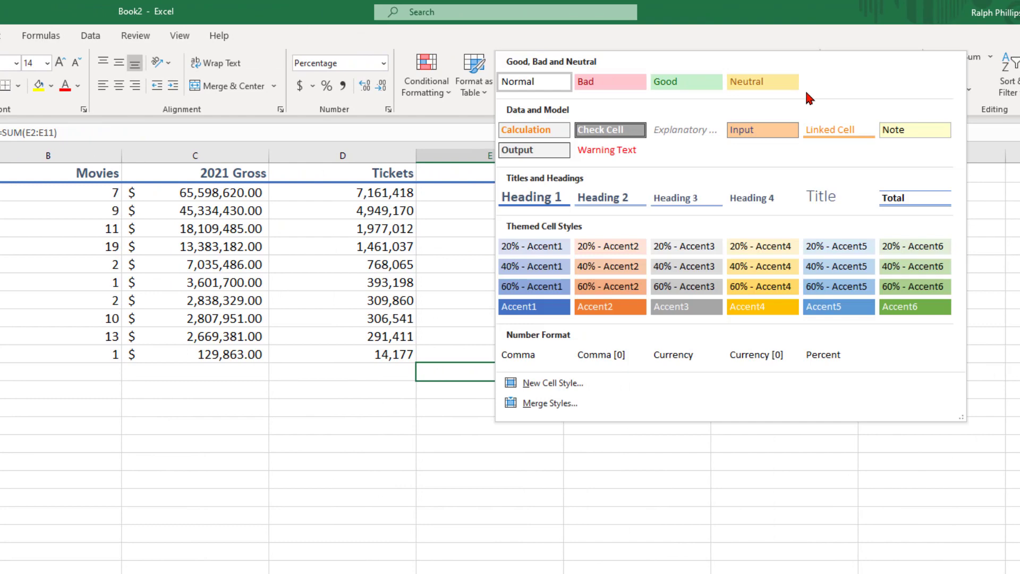
click(926, 204)
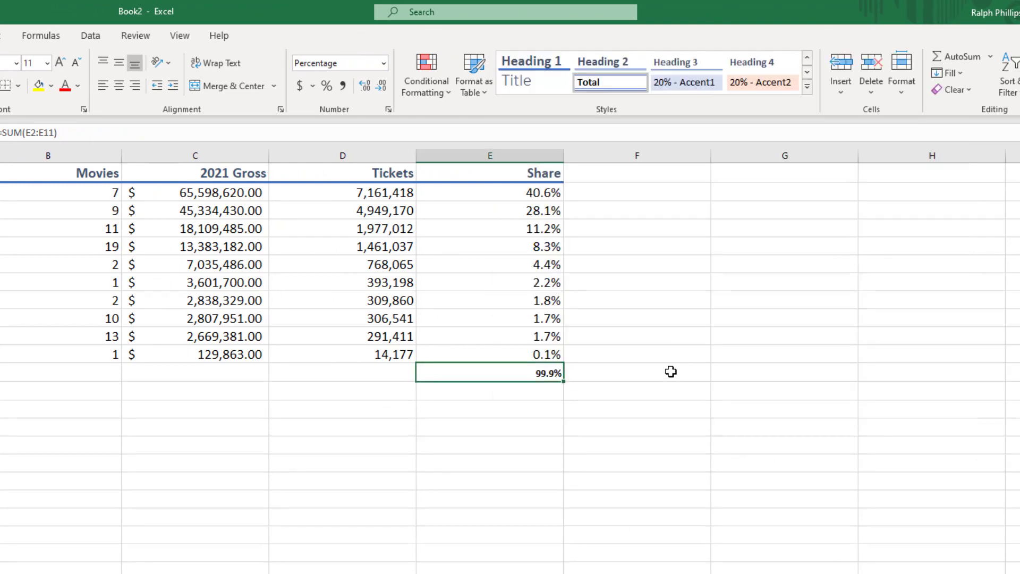
drag(671, 371, 570, 387)
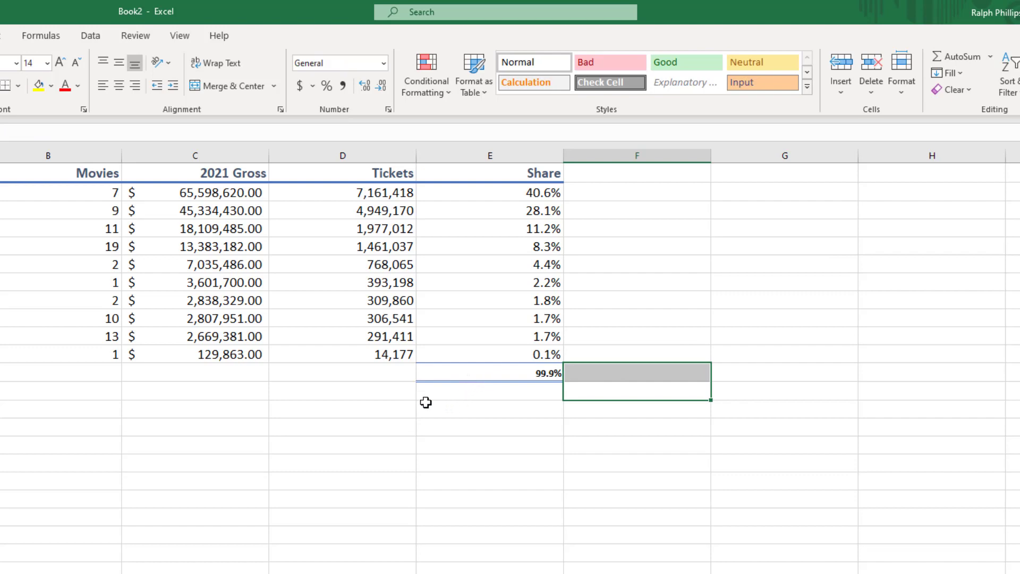
Step: Increase the font size of the Share total in E12 to 14 and deselect the cell
click(462, 368)
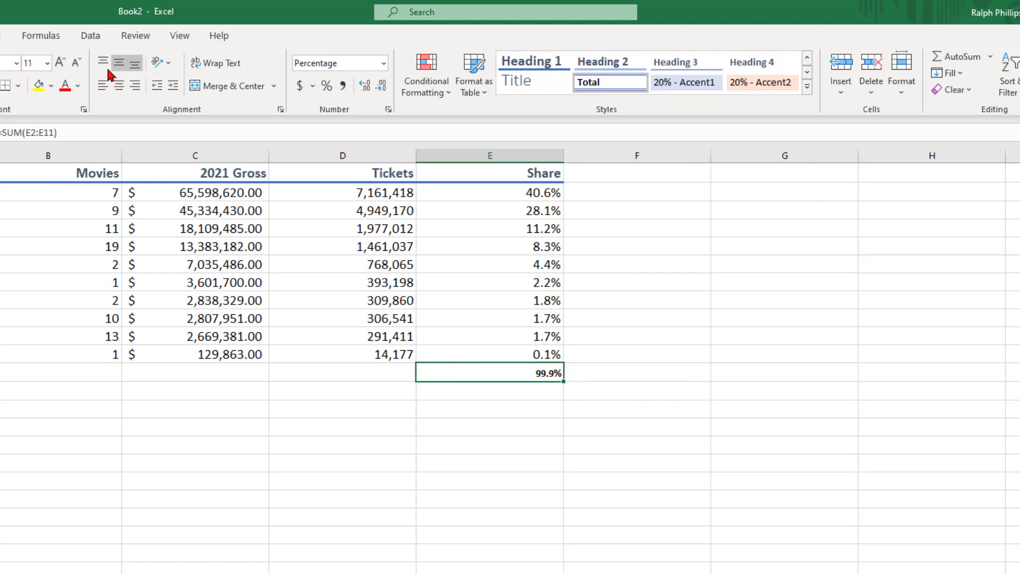
click(62, 64)
click(62, 64)
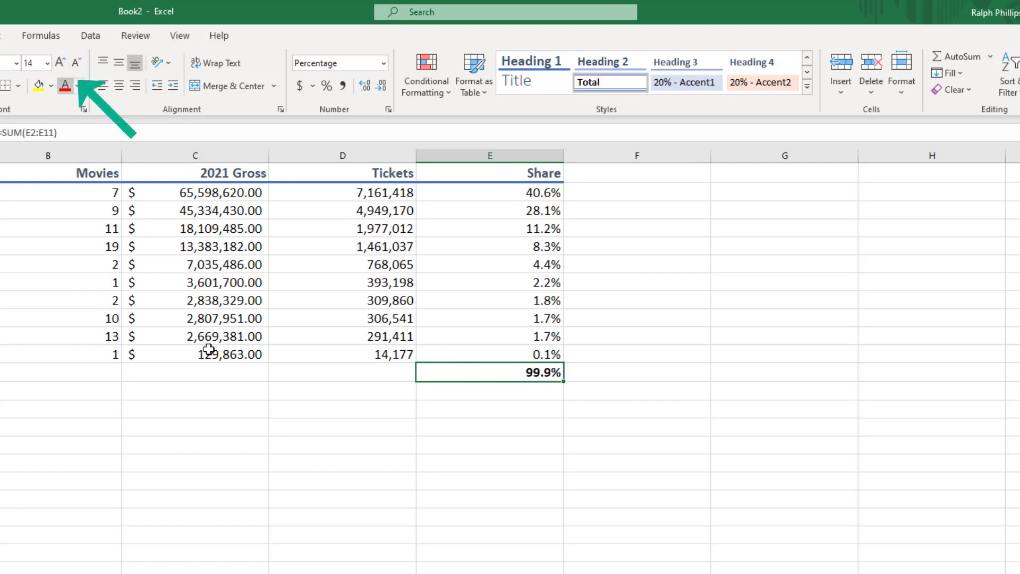
click(453, 480)
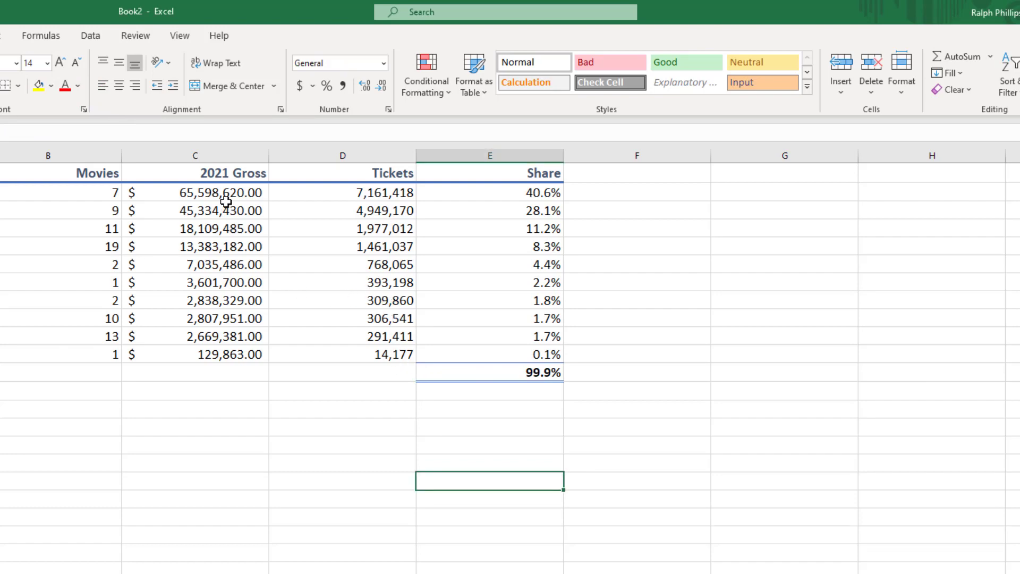
Step: Clear the formats of the 2021 Gross values in C2:C11 while keeping their contents
drag(226, 193, 232, 360)
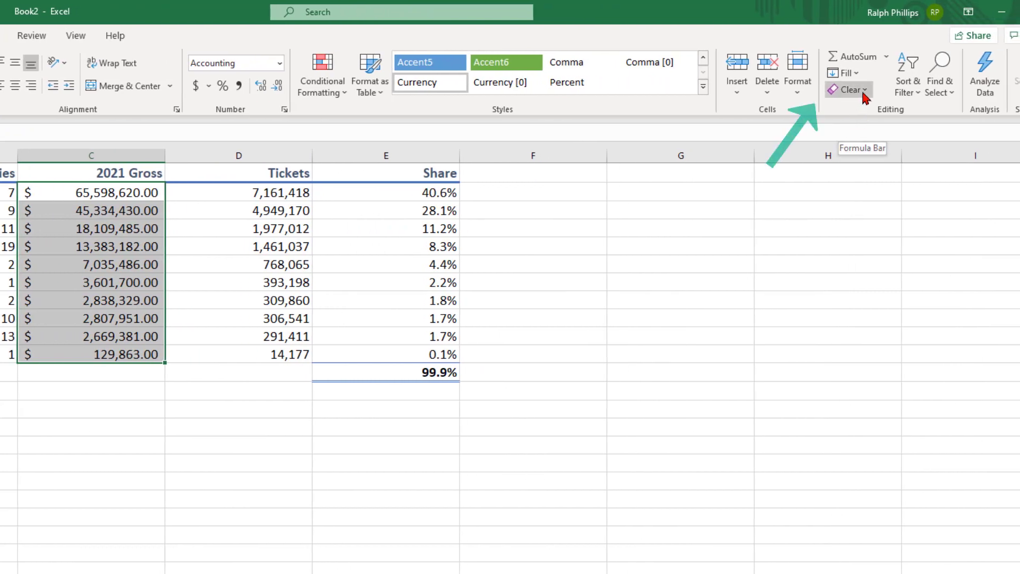
click(883, 91)
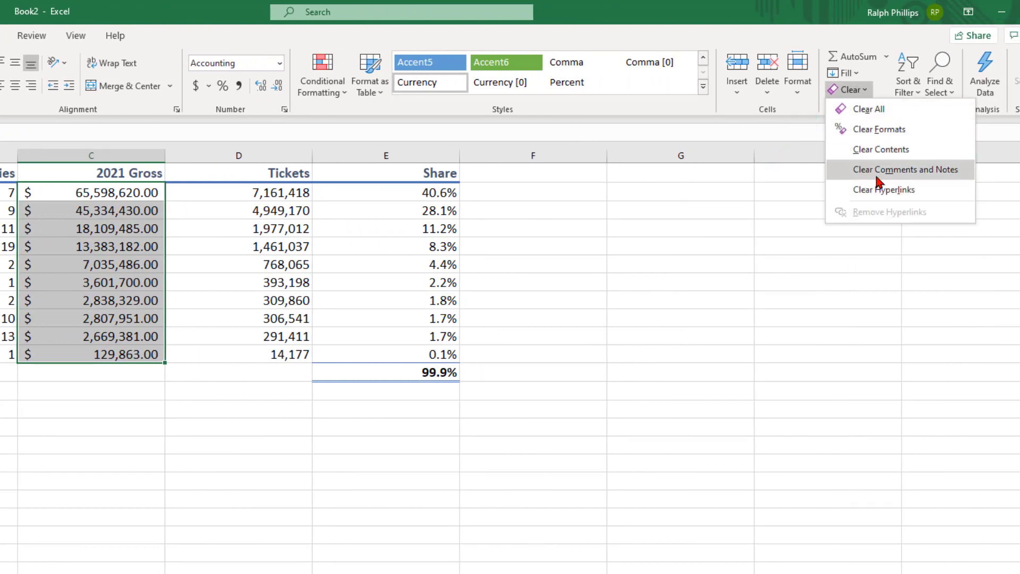
click(889, 132)
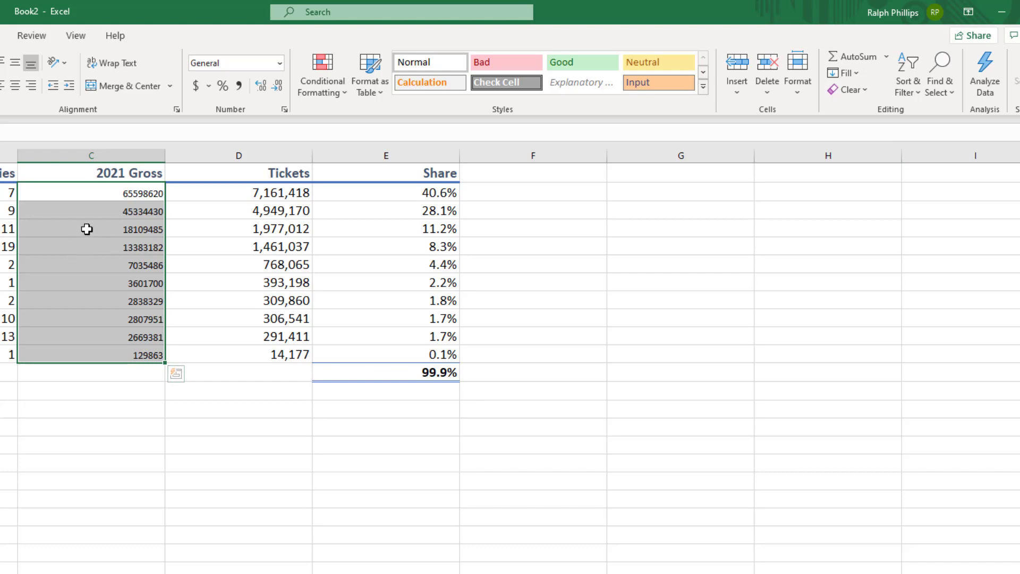
Step: Copy the formatting of Tickets cell D2 onto the 2021 Gross values in C2:C11 with Format Painter
click(235, 193)
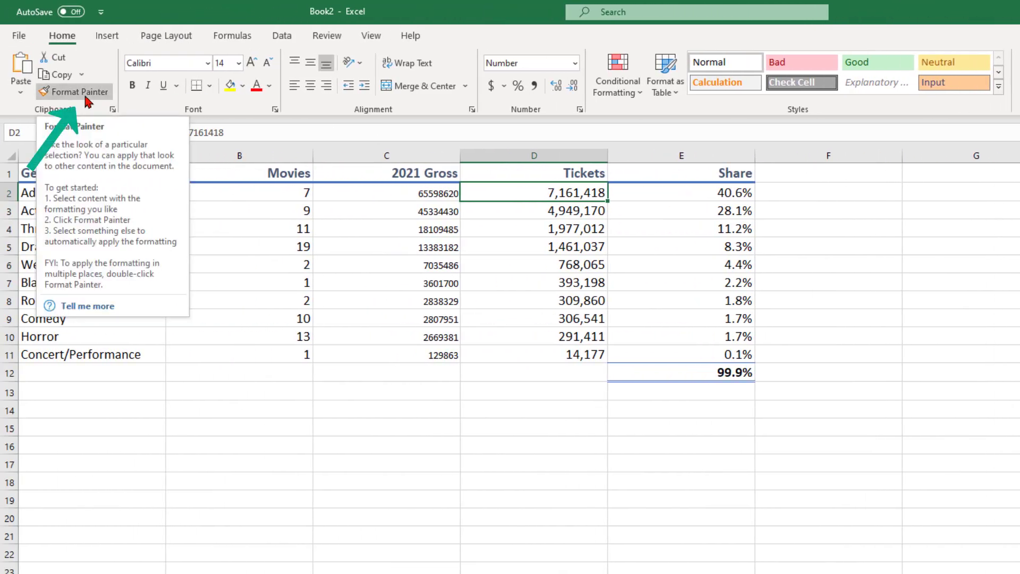
click(84, 93)
click(418, 197)
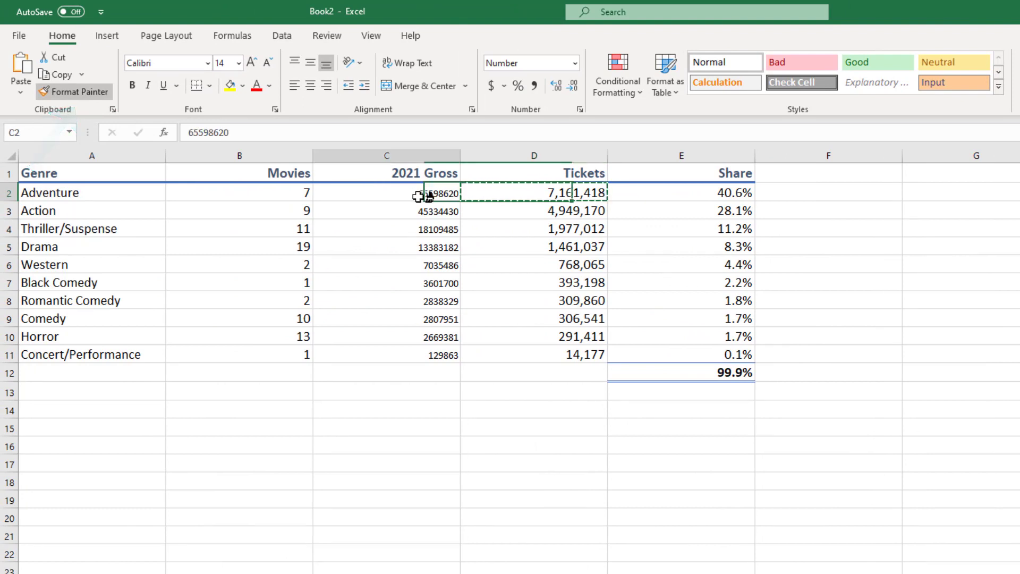
mouse_move(419, 197)
mouse_down()
mouse_move(428, 303)
mouse_move(419, 355)
mouse_up()
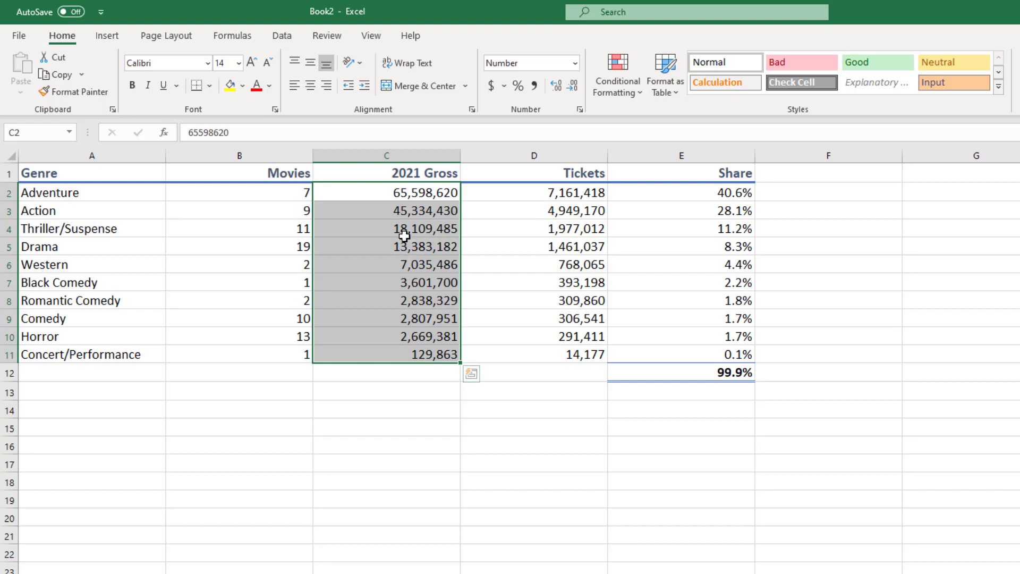
Step: Format the 2021 Gross values in C2:C11 as Accounting with the dollar symbol and no decimal places
click(491, 95)
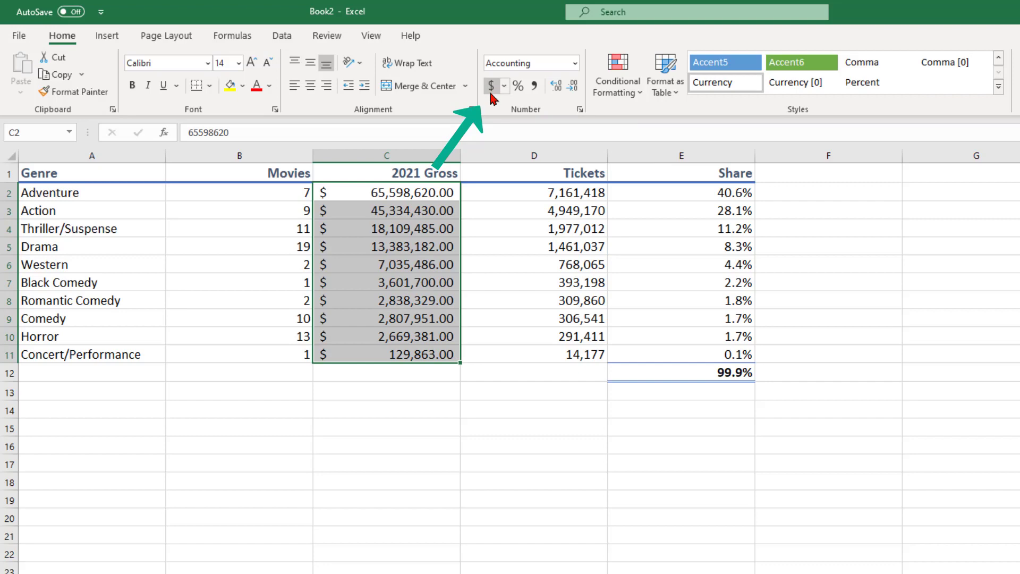
click(576, 92)
click(577, 91)
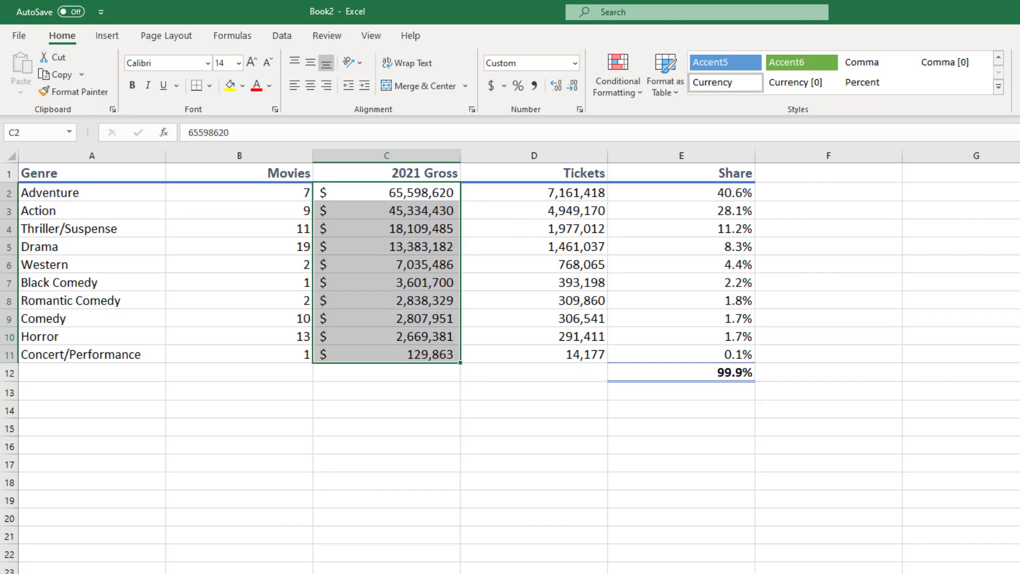
Step: Switch to the MO-200 skills PDF in the browser and review the number format, Format Cells, cell style and clear formatting objectives
drag(1019, 223, 624, 27)
double_click(738, 22)
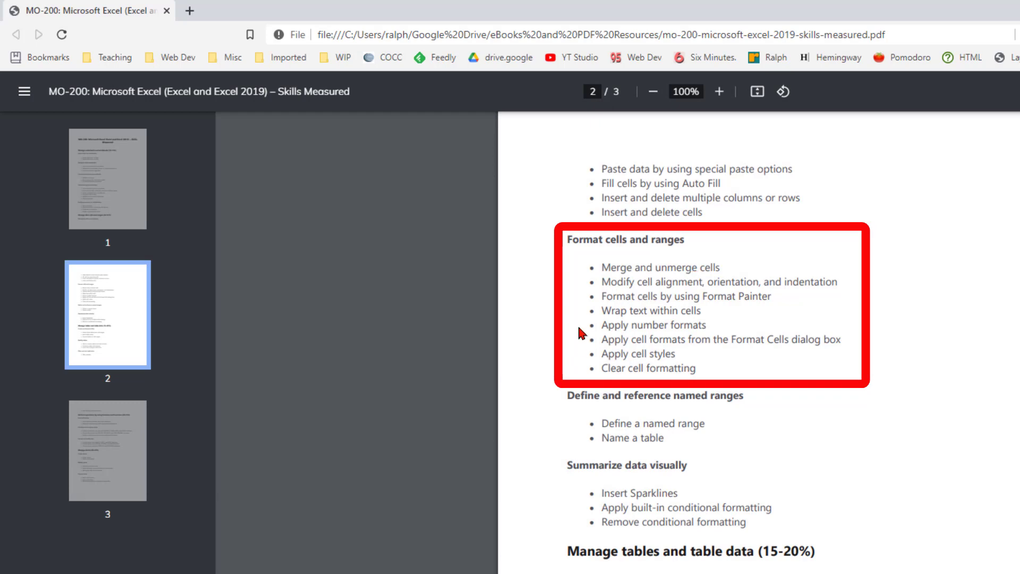
drag(601, 325, 710, 326)
click(603, 339)
drag(603, 339, 836, 351)
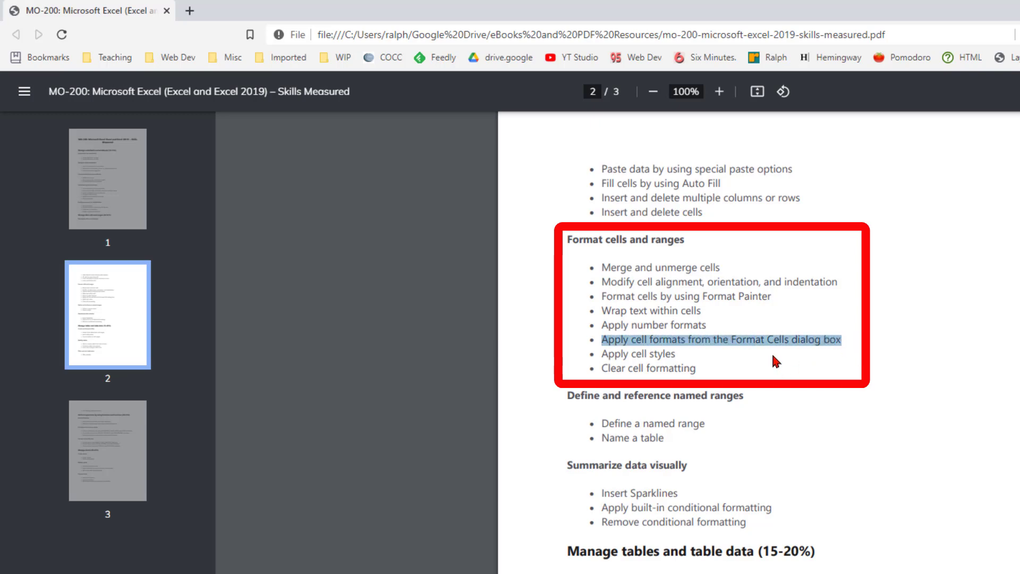
mouse_move(604, 357)
mouse_down()
mouse_move(696, 368)
mouse_move(604, 371)
mouse_up()
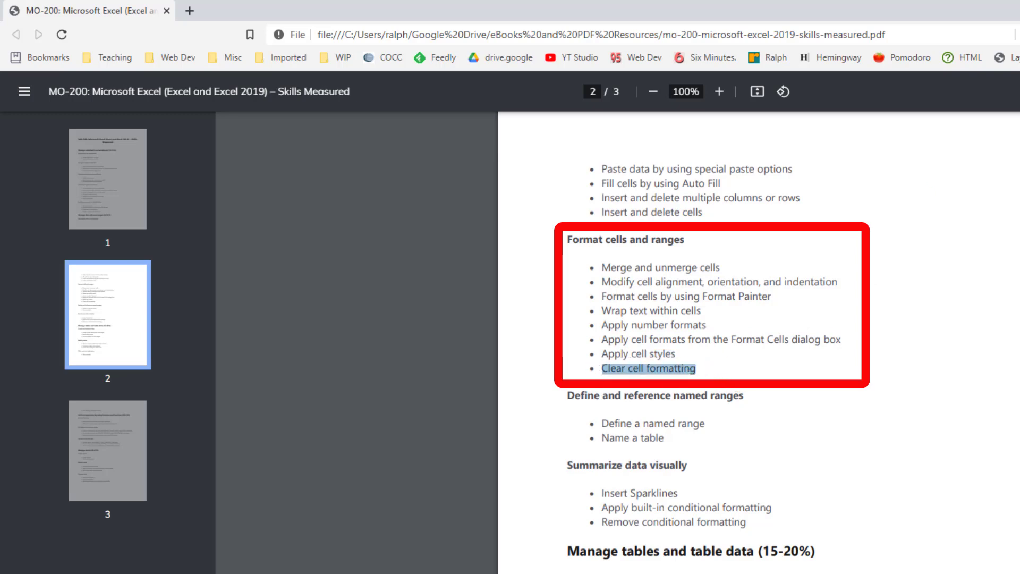